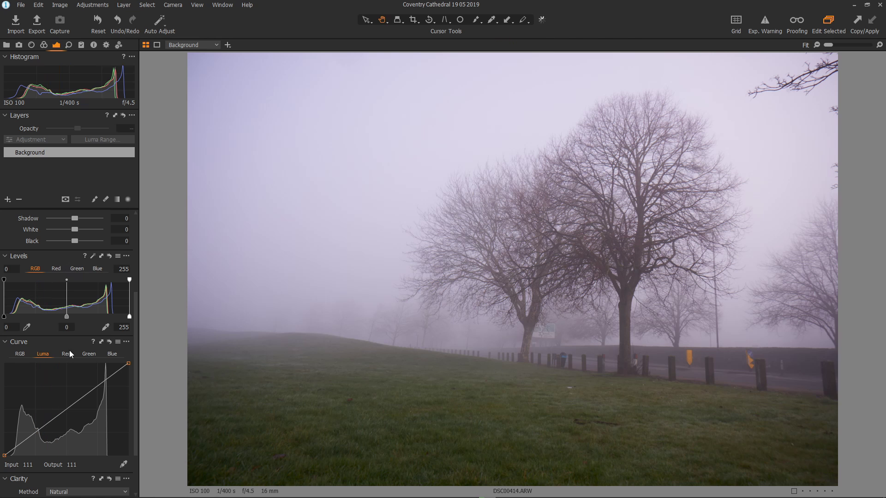
Set the RGB Levels to black 17, midtone -0.49 and white 218 for deeper shadows.
left_click_drag(4, 316, 13, 318)
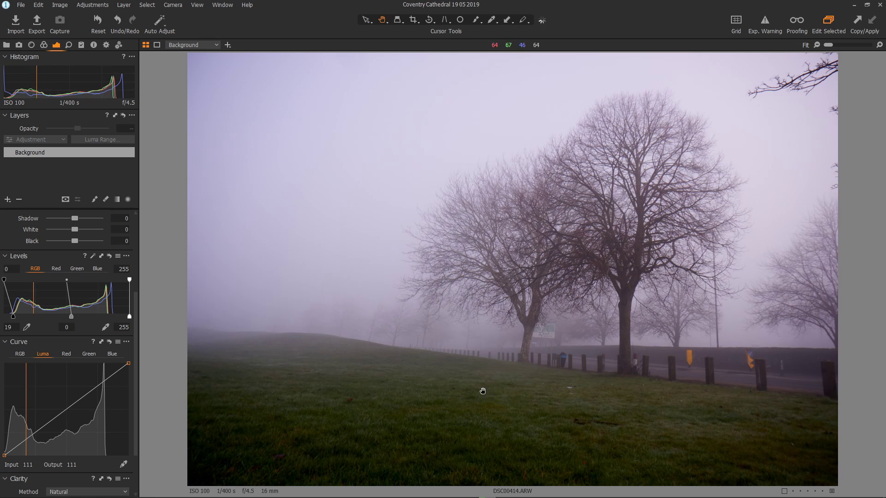
left_click_drag(13, 317, 5, 317)
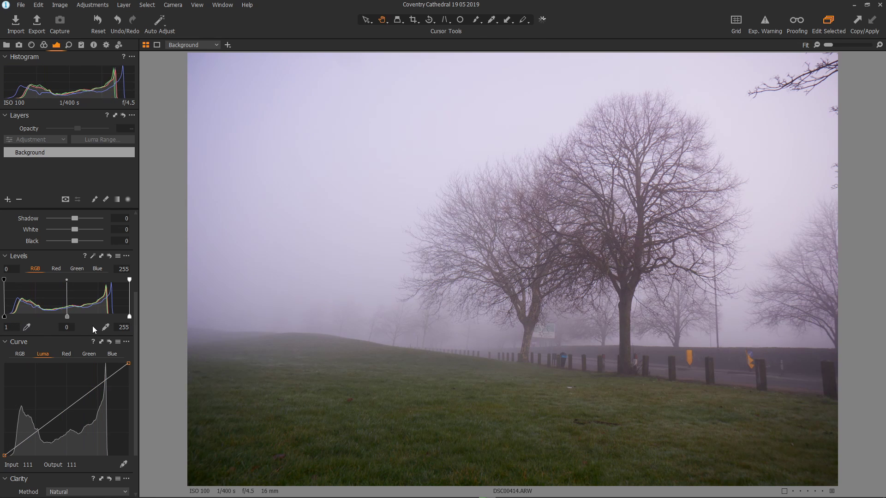
left_click_drag(129, 317, 110, 319)
left_click_drag(7, 321, 14, 323)
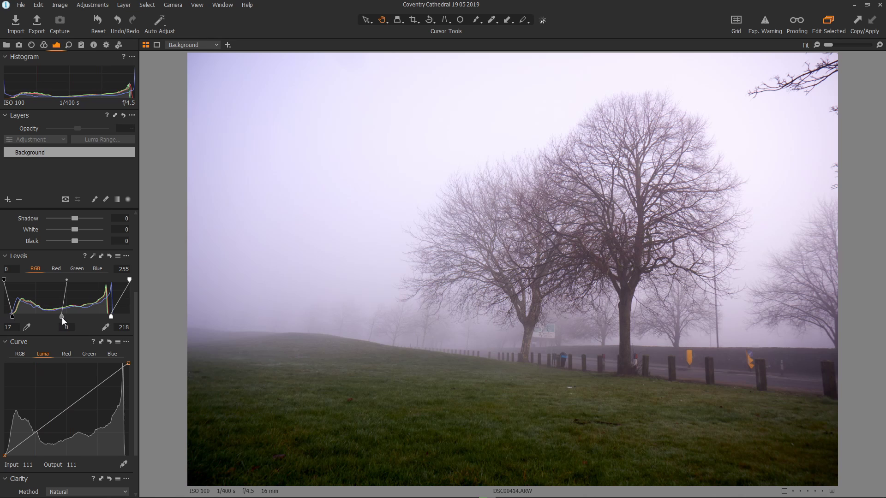
left_click_drag(62, 318, 86, 331)
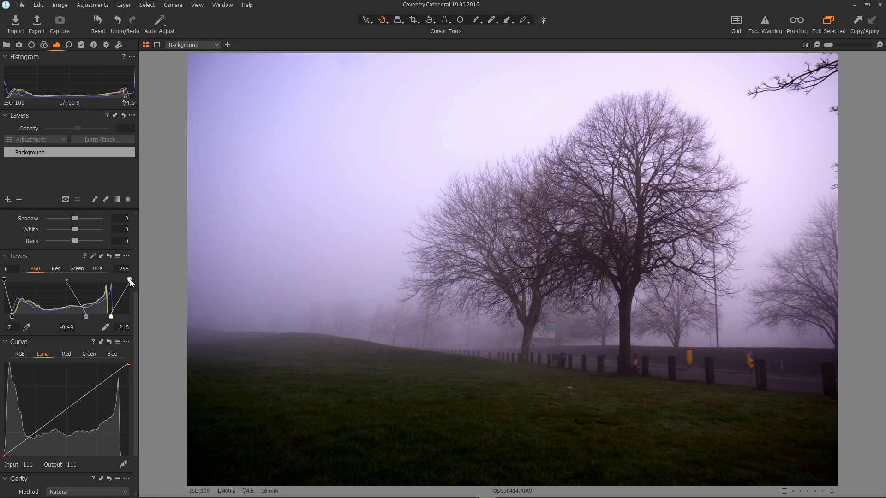
mouse_move(129, 280)
left_mouse_down()
mouse_move(109, 279)
mouse_move(128, 281)
left_mouse_up()
left_click_drag(4, 280, 23, 286)
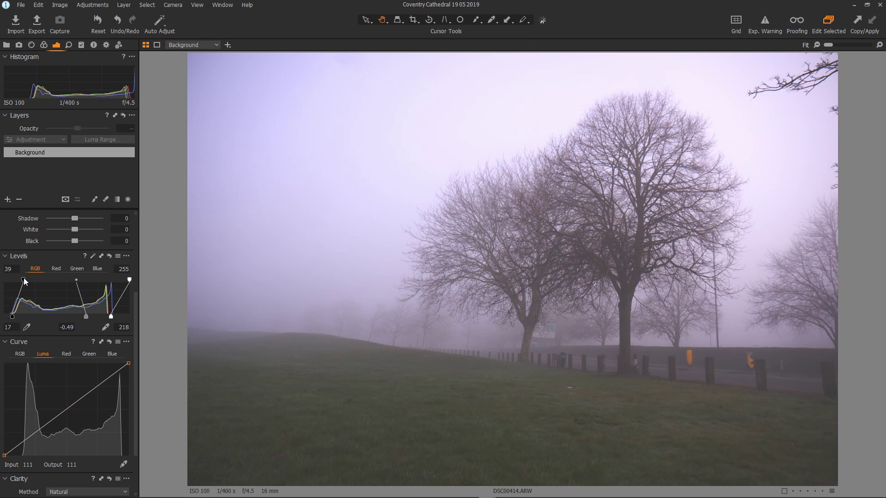
left_click_drag(24, 280, 4, 280)
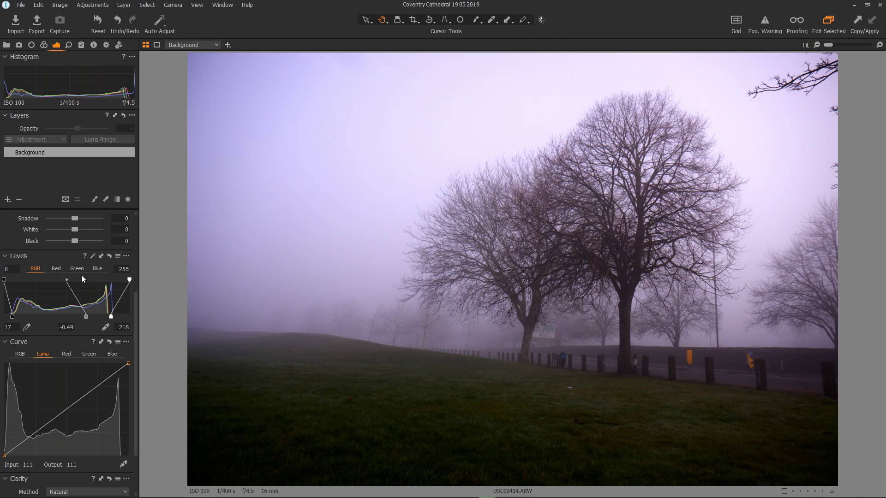
Reset Levels to 0, 0, 255, then view the Red, Green and Blue channels, nudging green midtones.
left_click(109, 257)
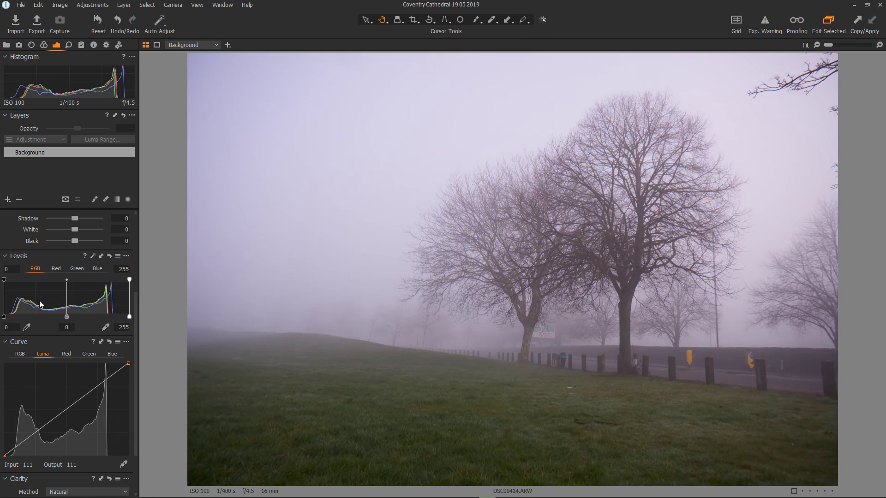
left_click(56, 269)
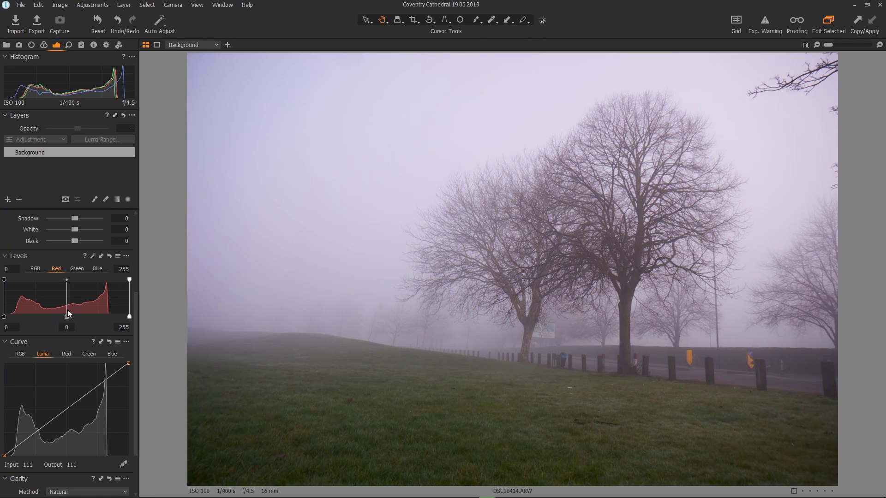
left_click(77, 269)
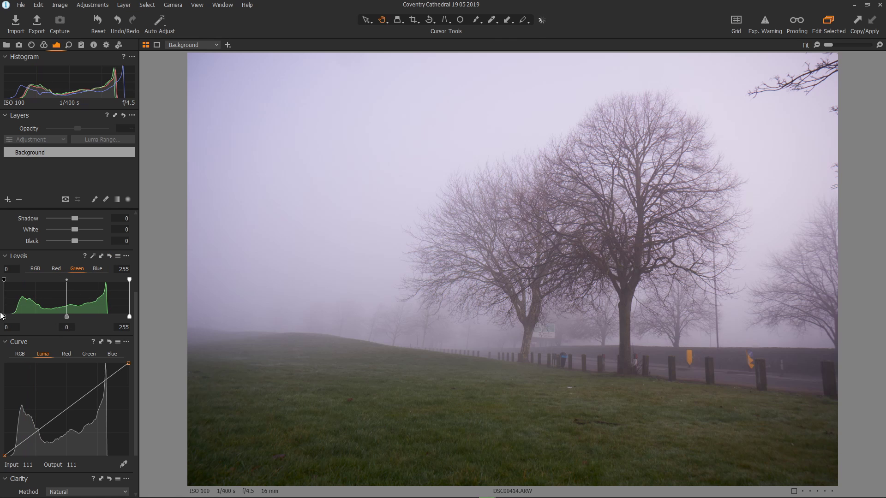
mouse_move(66, 317)
left_mouse_down()
mouse_move(82, 320)
mouse_move(54, 315)
mouse_move(79, 320)
mouse_move(58, 317)
mouse_move(67, 318)
left_mouse_up()
left_click(57, 269)
left_click(96, 269)
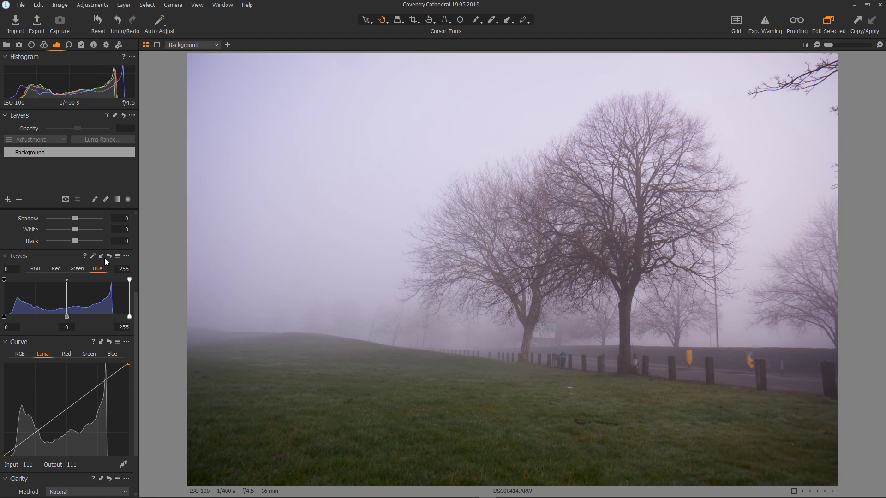
On RGB Levels, sample the dark post for black point 32 and the sky for white point 208.
left_click(34, 270)
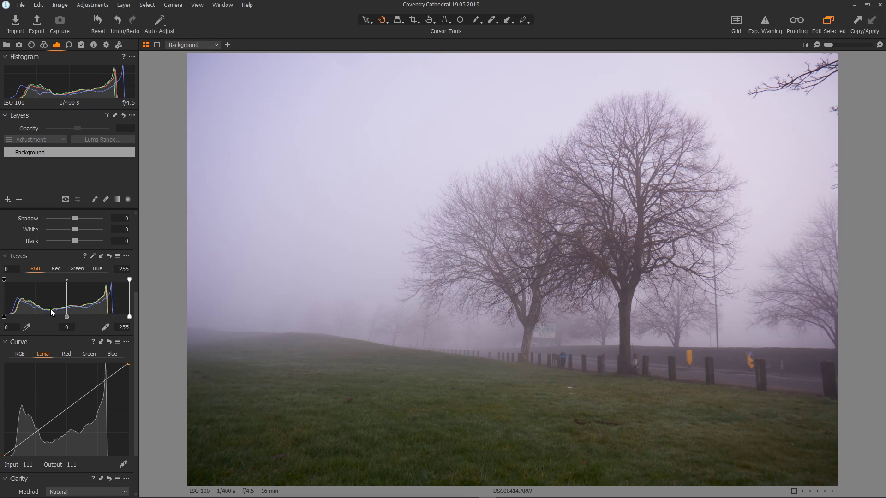
left_click(26, 329)
left_click(834, 390)
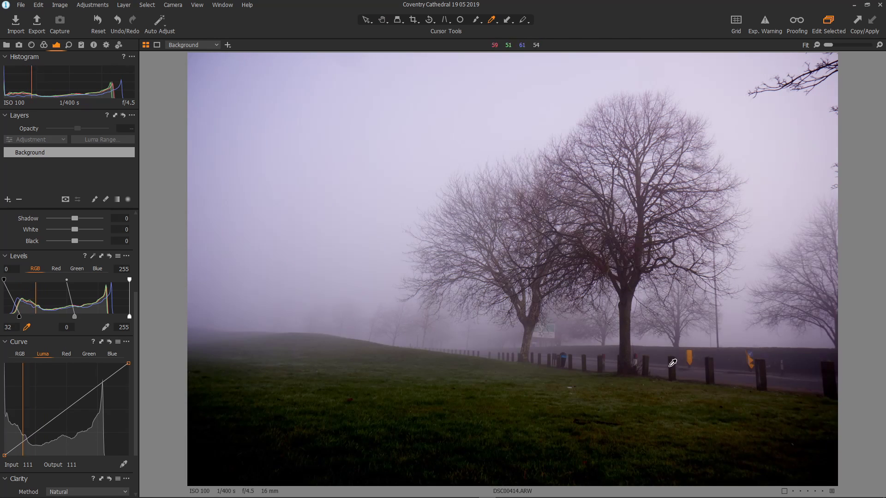
left_click(105, 328)
left_click(642, 72)
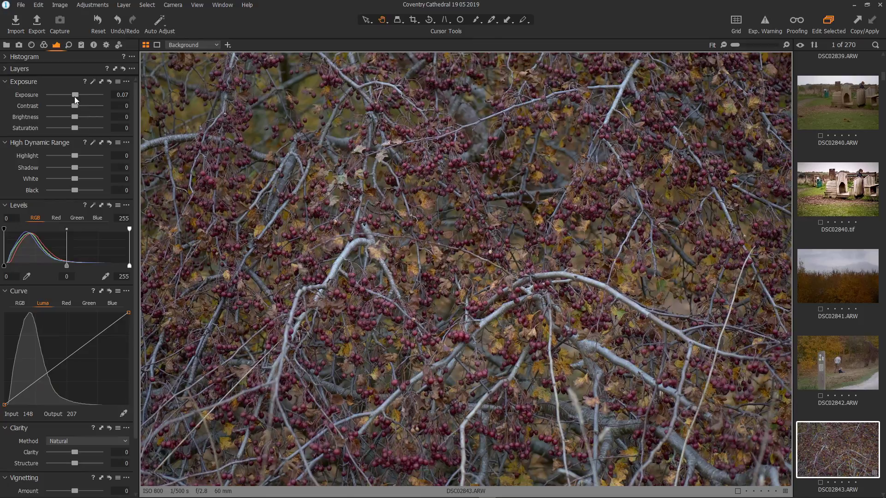
Adjust the berries photo DSC02843's Exposure, settling at about 0.51.
mouse_move(75, 96)
left_mouse_down()
mouse_move(62, 95)
mouse_move(84, 99)
left_mouse_up()
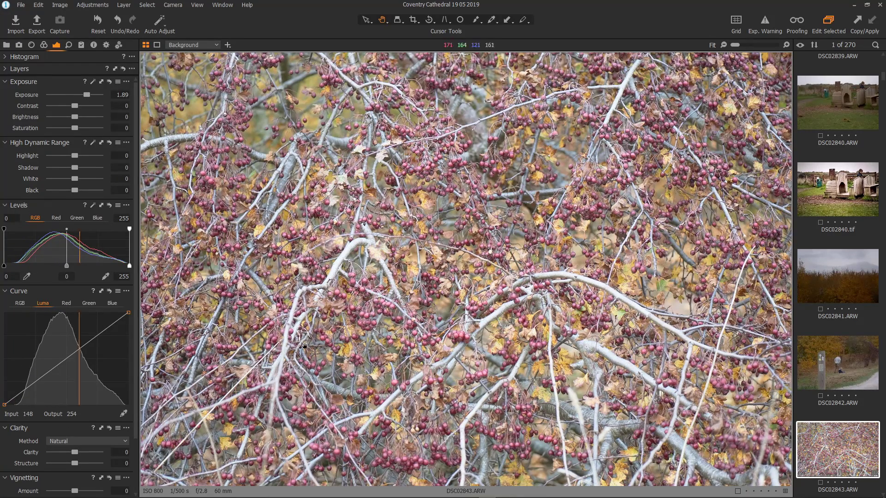
left_click_drag(87, 95, 79, 96)
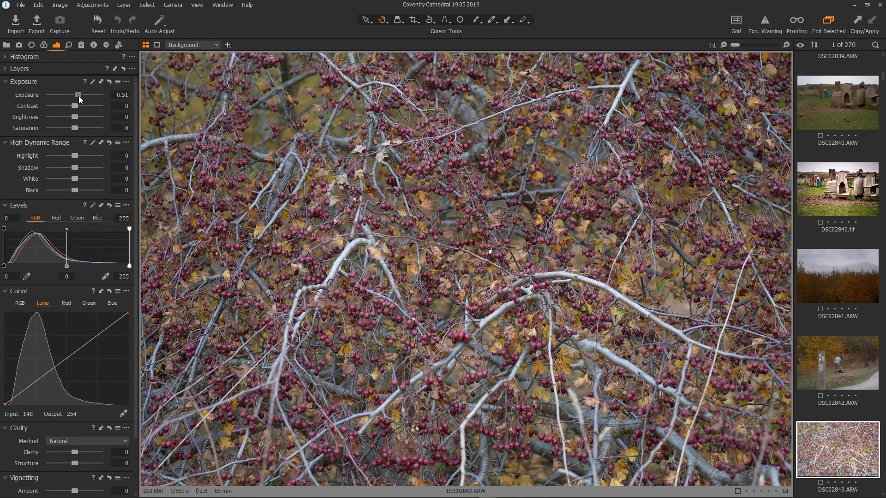
scroll(68, 362, "down", 2)
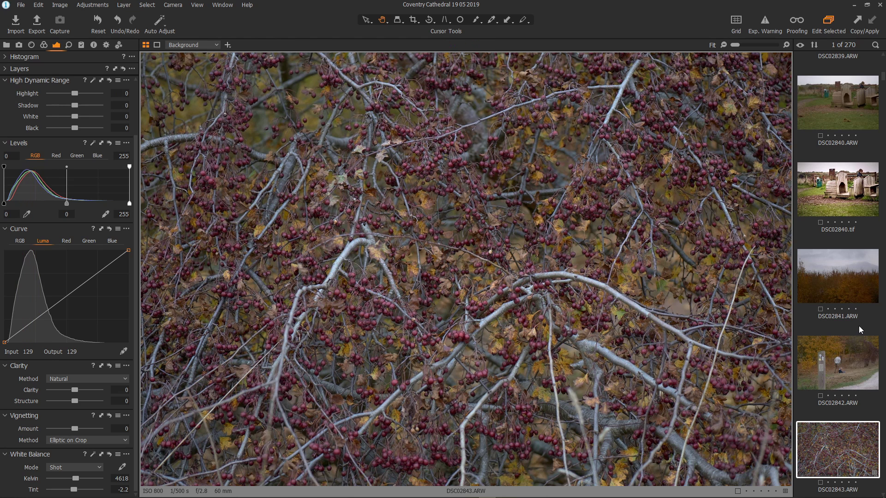
scroll(858, 431, "down", 2)
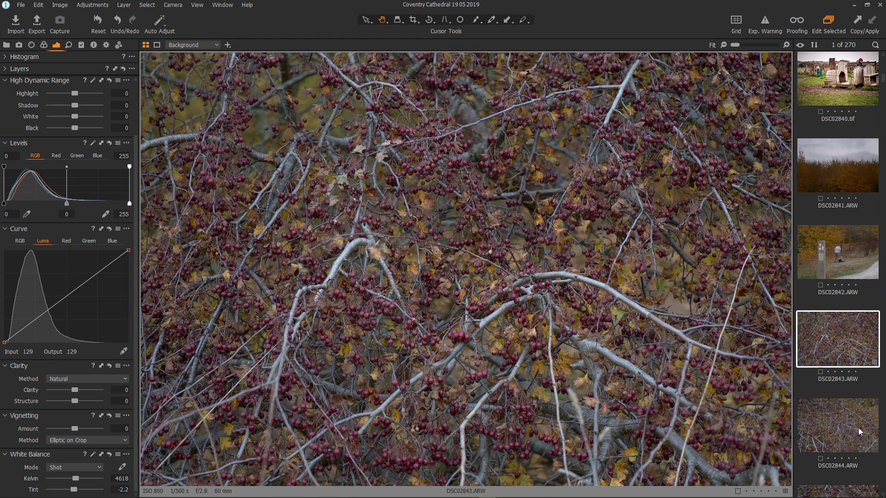
Browse the filmstrip to DSC02845 and brighten its Levels midtones.
left_click(831, 180)
left_click(859, 339)
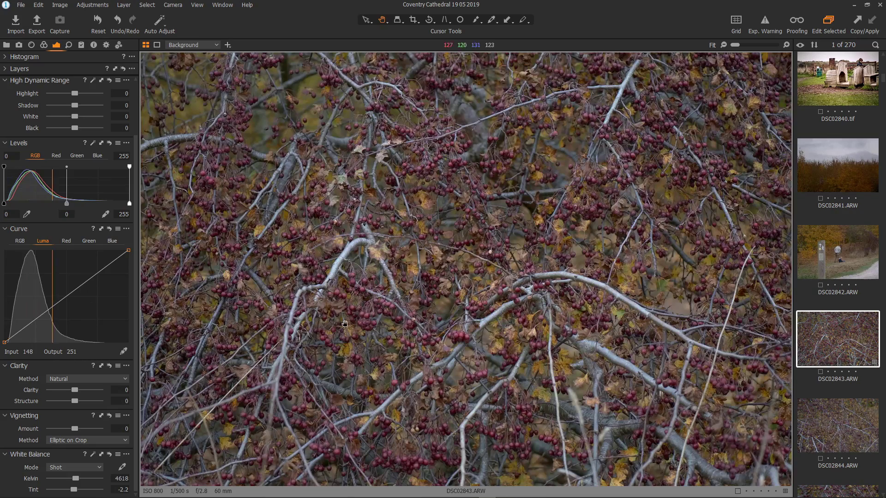
scroll(851, 401, "down", 5)
left_click(842, 365)
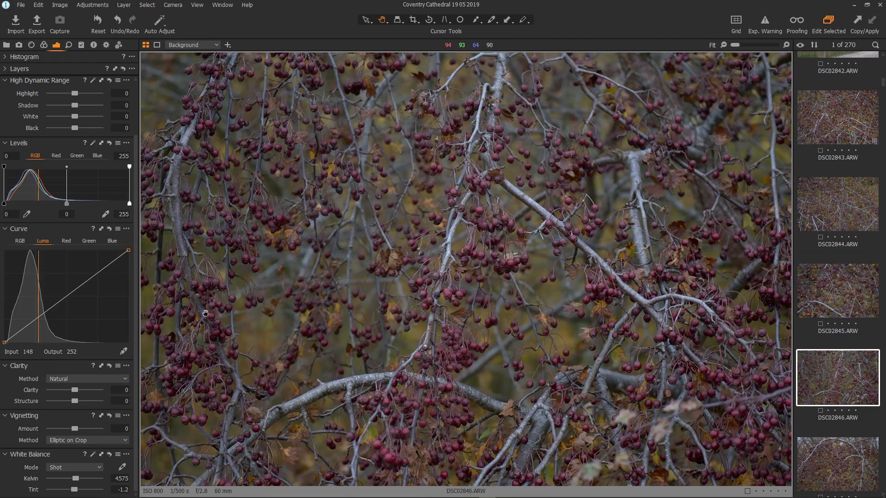
left_click(847, 299)
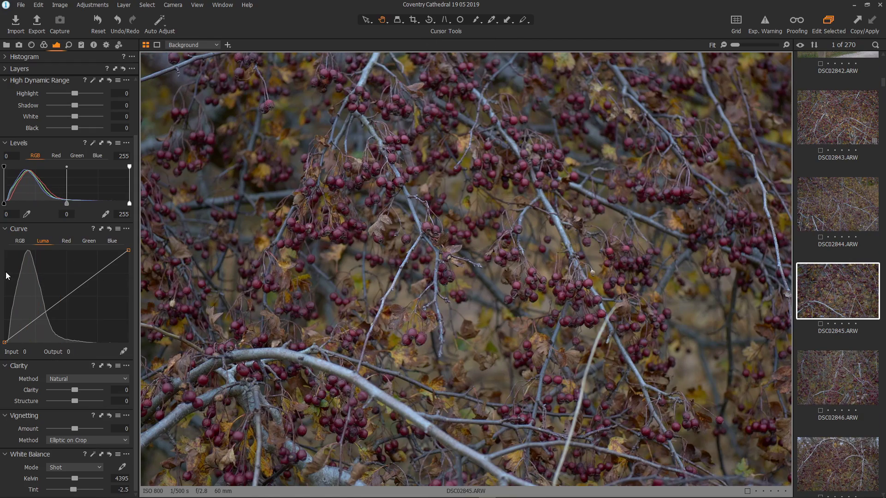
mouse_move(66, 204)
left_mouse_down()
mouse_move(81, 211)
mouse_move(66, 209)
left_mouse_up()
Fine-tune the bridge photo DSC02848's midtones and set DSC02851's midtone to -0.05.
left_click(836, 393)
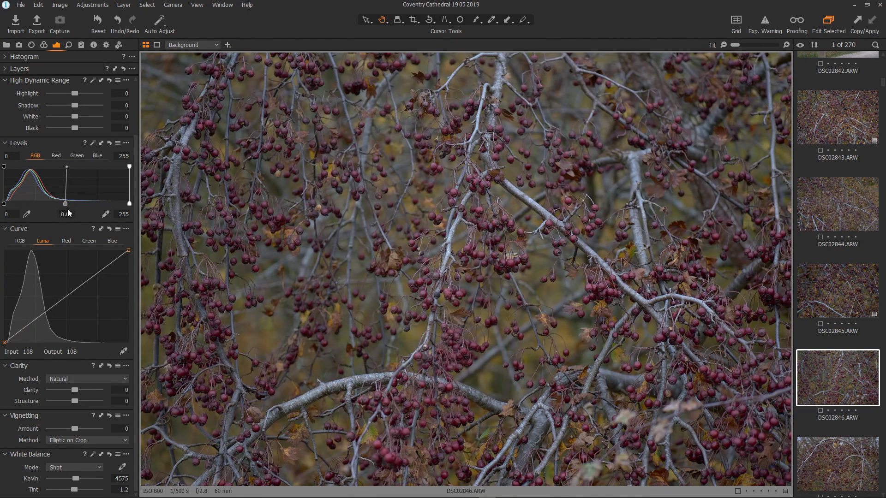
scroll(864, 343, "down", 3)
left_click(837, 330)
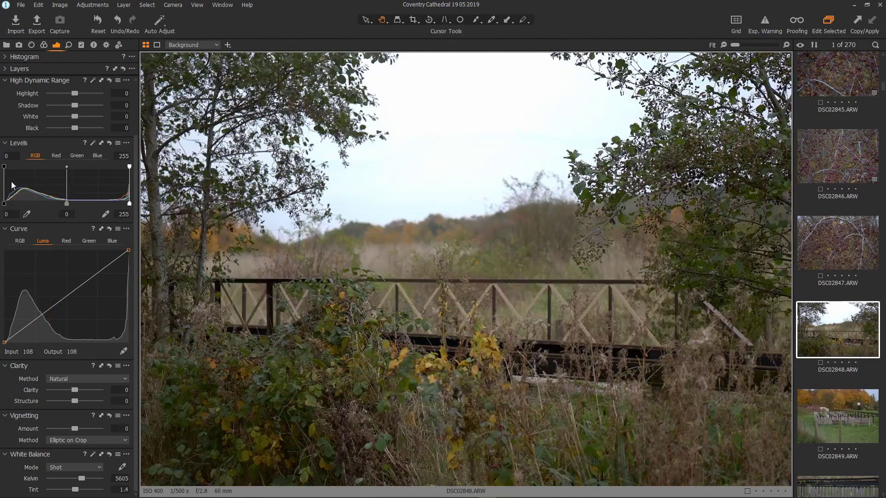
mouse_move(66, 202)
left_mouse_down()
mouse_move(52, 203)
mouse_move(84, 211)
mouse_move(67, 210)
left_mouse_up()
scroll(813, 315, "up", 3)
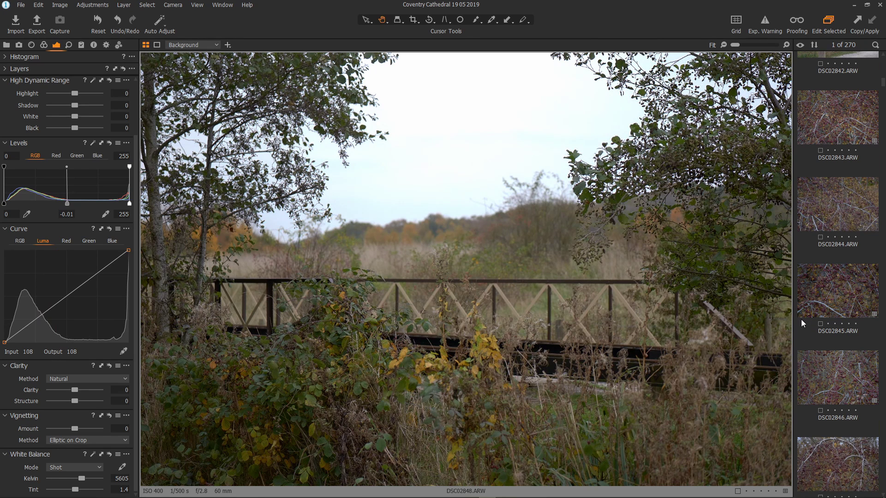
scroll(831, 355, "down", 8)
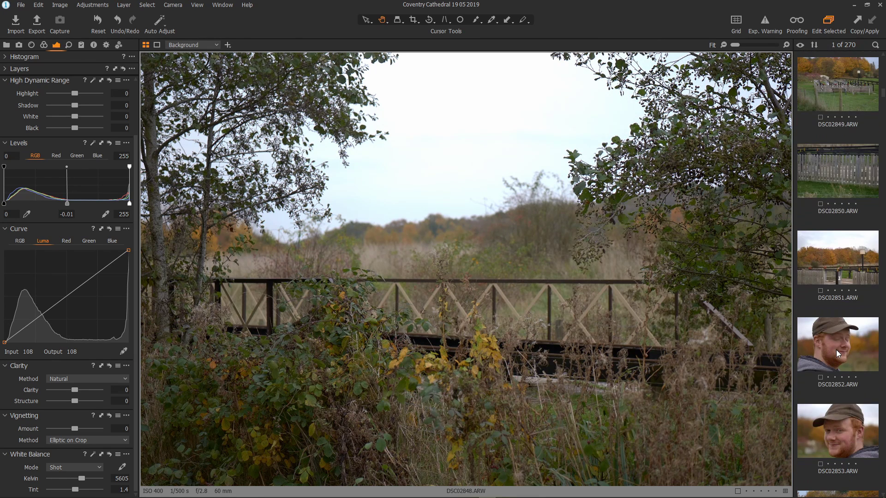
left_click(833, 274)
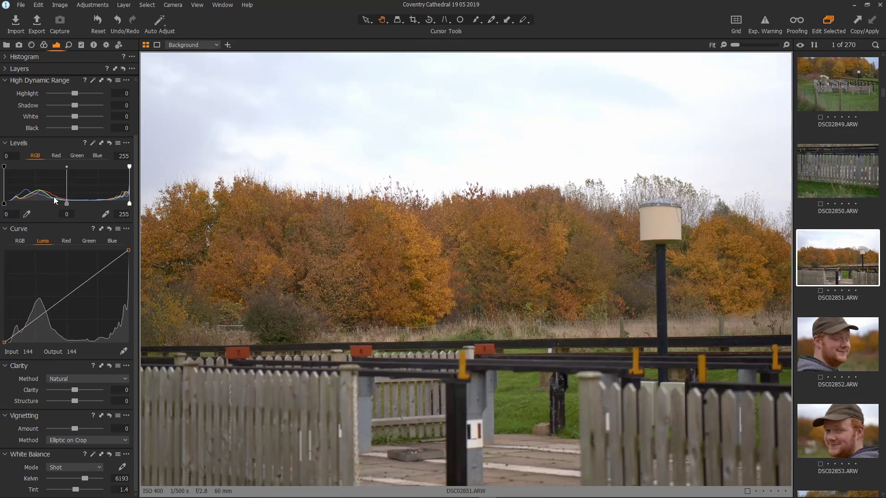
mouse_move(66, 203)
left_mouse_down()
mouse_move(52, 203)
mouse_move(70, 203)
left_mouse_up()
scroll(815, 277, "up", 13)
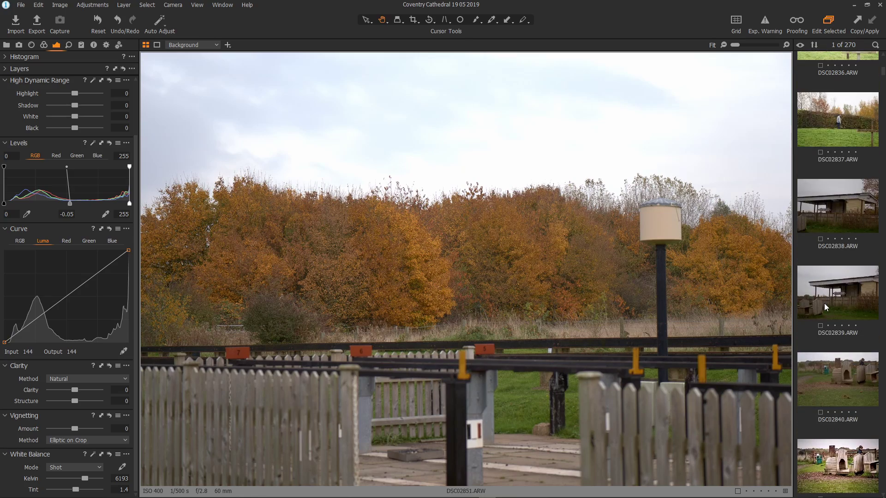
Toggle the thumbnail grid and back, then open the Ryton Halt shelter photo DSC02838.
key("ctrl+alt+v")
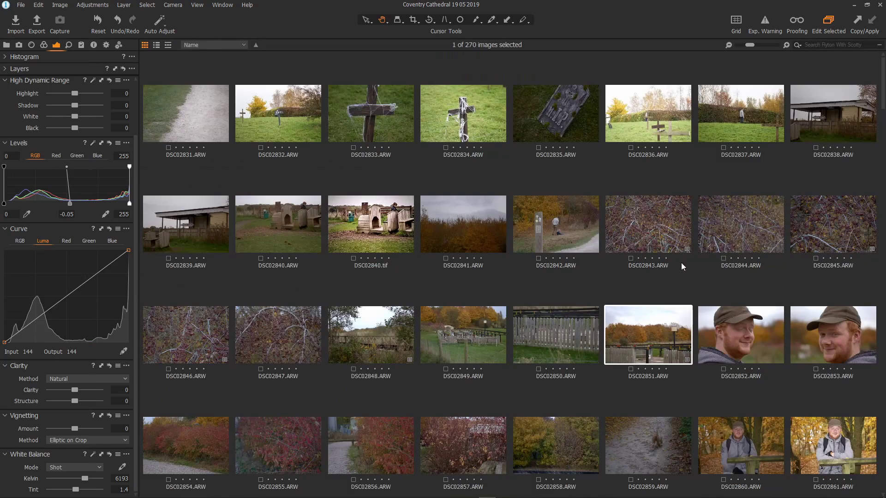
left_click_drag(882, 84, 882, 104)
key("ctrl+alt+v")
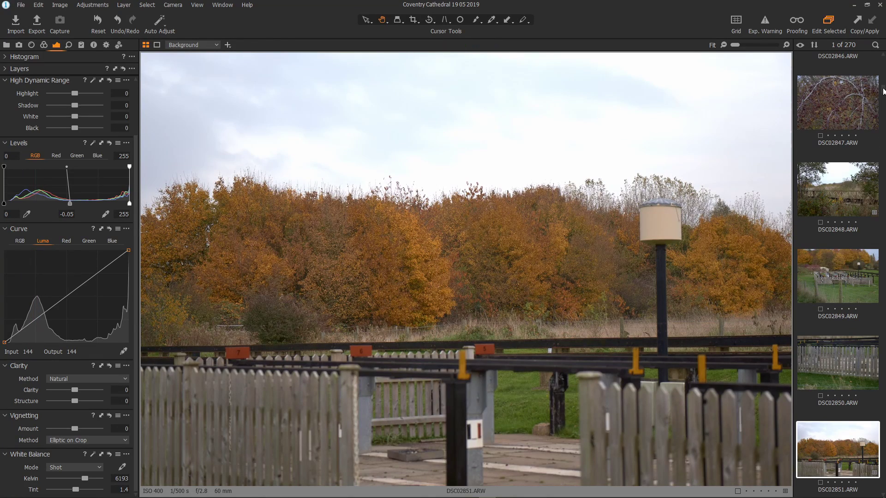
left_click_drag(883, 90, 882, 69)
left_click(846, 278)
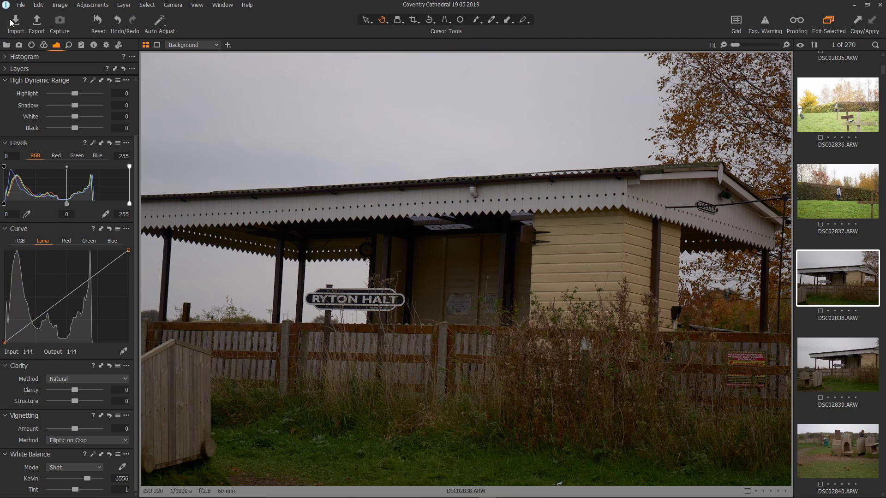
Send DSC02838 to Affinity Photo via Edit With, confirming the editing variant.
right_click(822, 283)
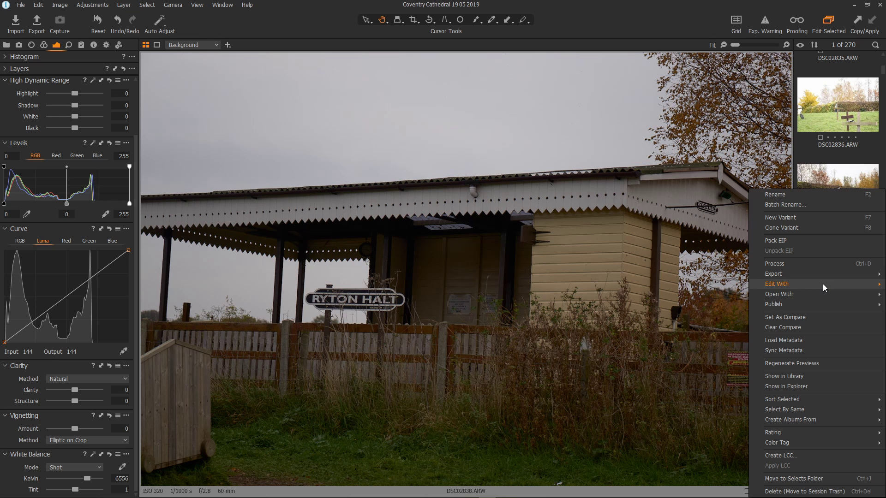
mouse_move(822, 284)
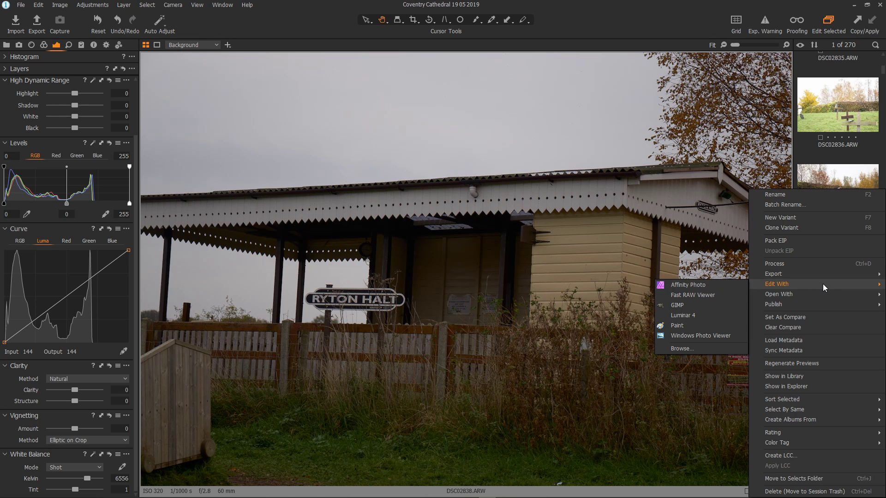
left_click(700, 284)
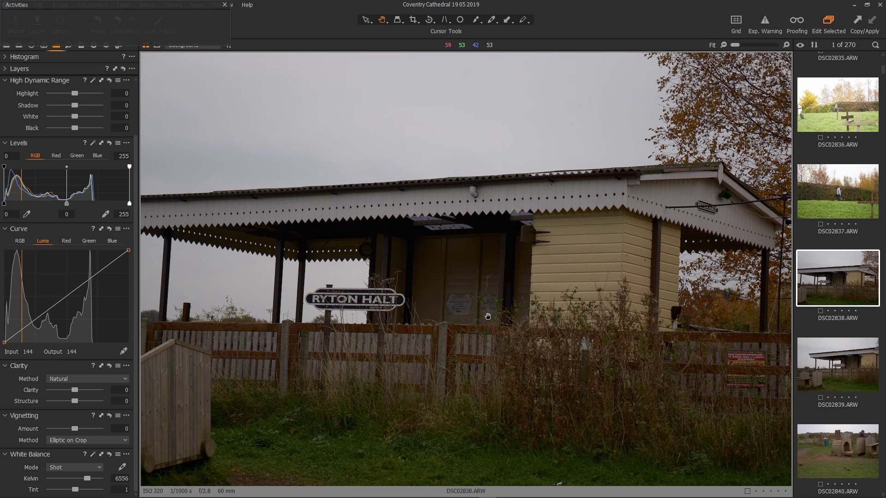
left_click(484, 316)
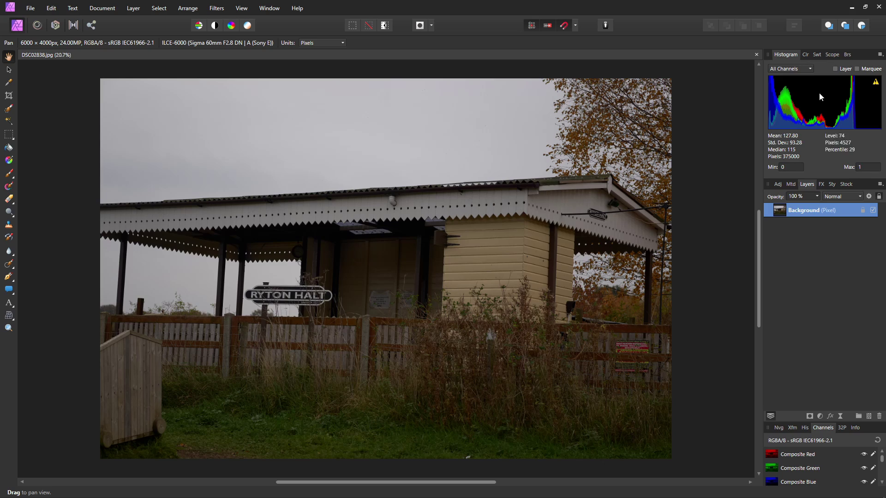
Close Affinity Photo to return to Capture One.
left_click(878, 7)
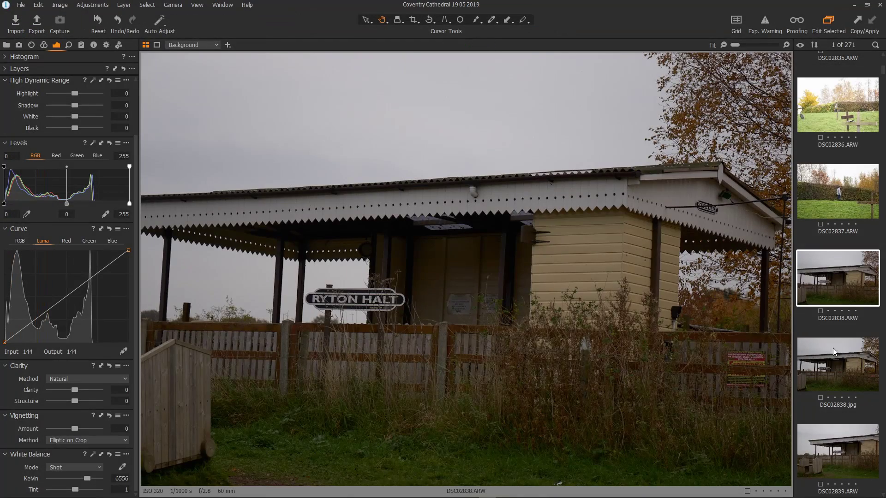
Select the exported DSC02838.jpg thumbnail in the filmstrip.
left_click(833, 362)
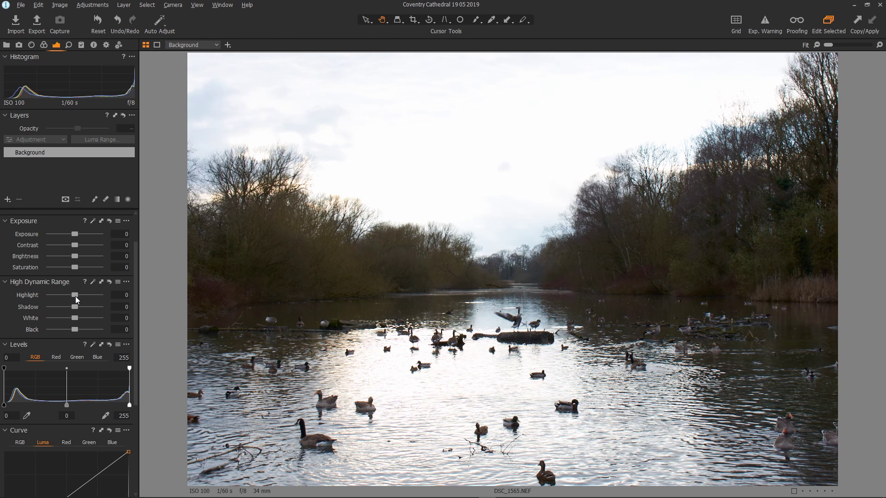
Set HDR Highlight -100, Shadow 58, and Levels black 29 and white 242 on the river photo.
left_click_drag(75, 297, 49, 302)
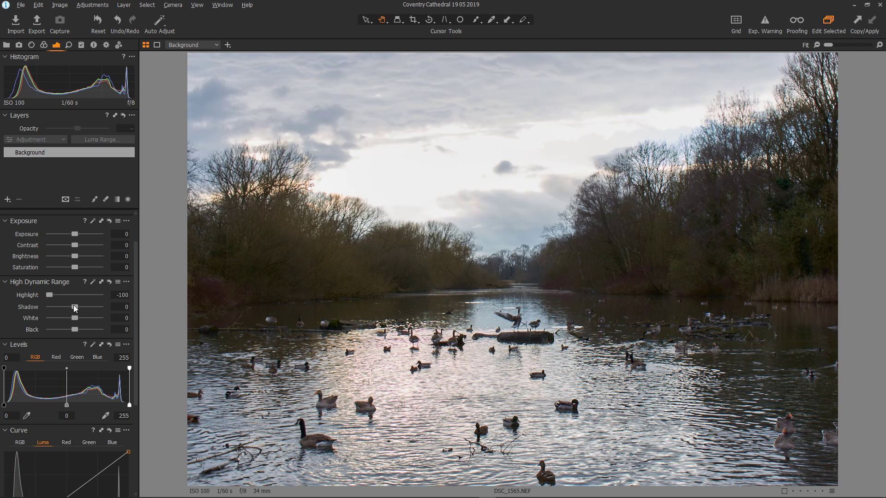
left_click_drag(75, 308, 89, 307)
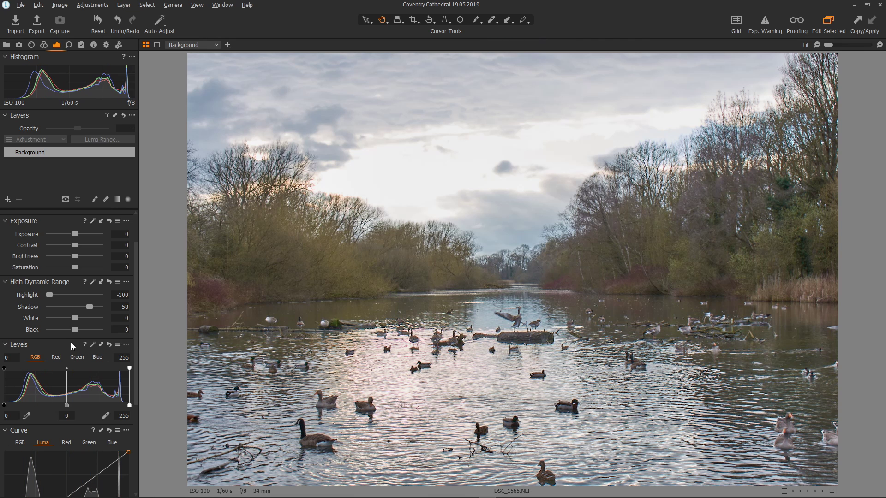
left_click_drag(5, 405, 20, 415)
left_click_drag(129, 405, 124, 410)
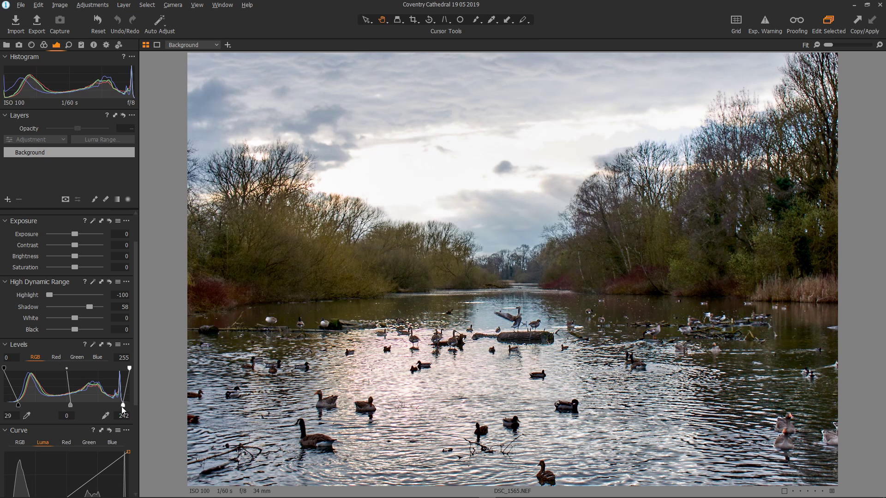
Add Clarity 67 and raise HDR Black to lift the darkest tones.
scroll(104, 459, "down", 3)
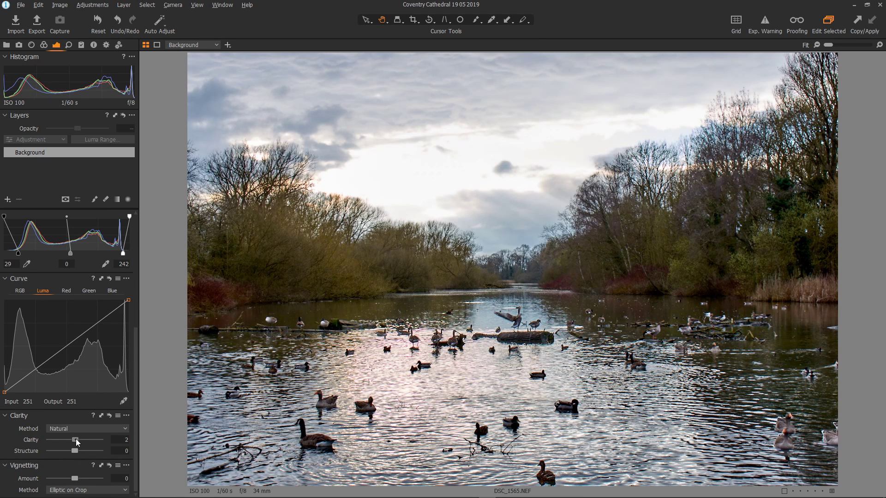
left_click_drag(78, 443, 94, 441)
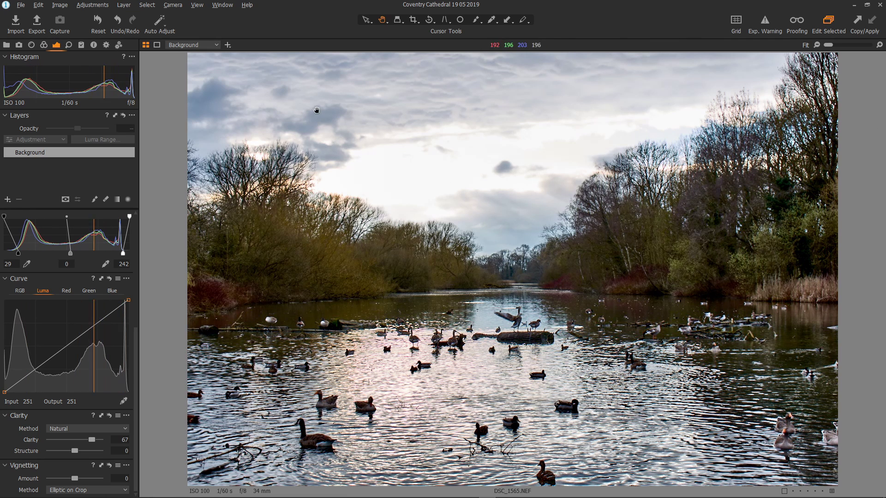
left_click_drag(135, 364, 146, 258)
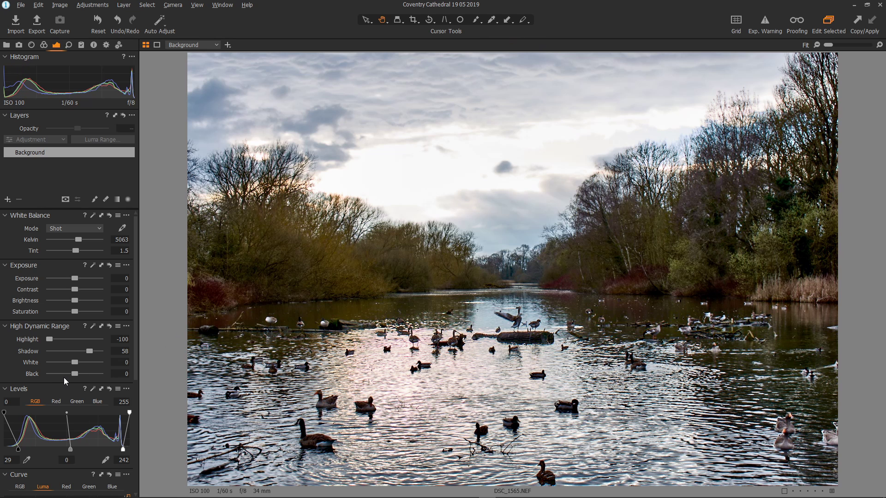
left_click_drag(74, 374, 89, 374)
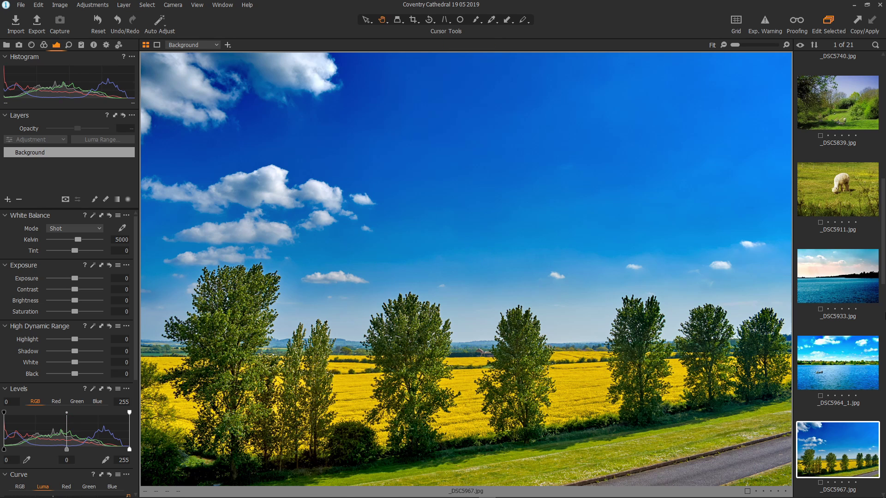
left_click_drag(881, 280, 884, 351)
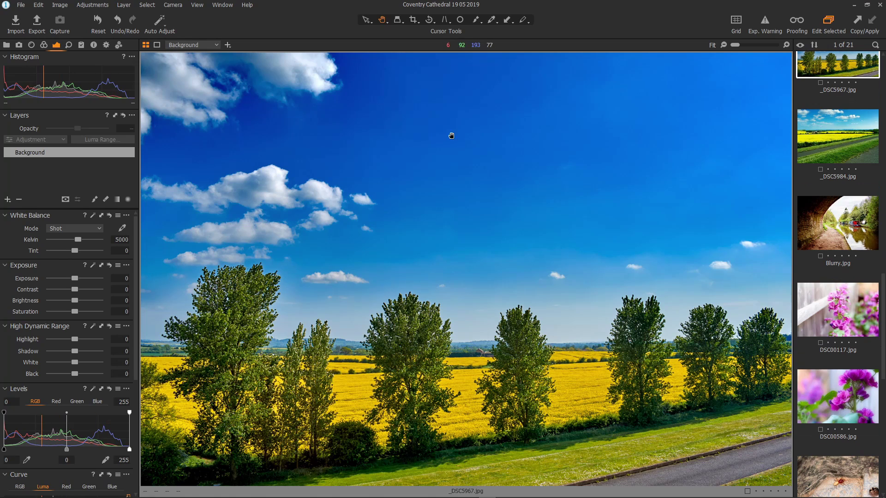
left_click(196, 5)
mouse_move(226, 204)
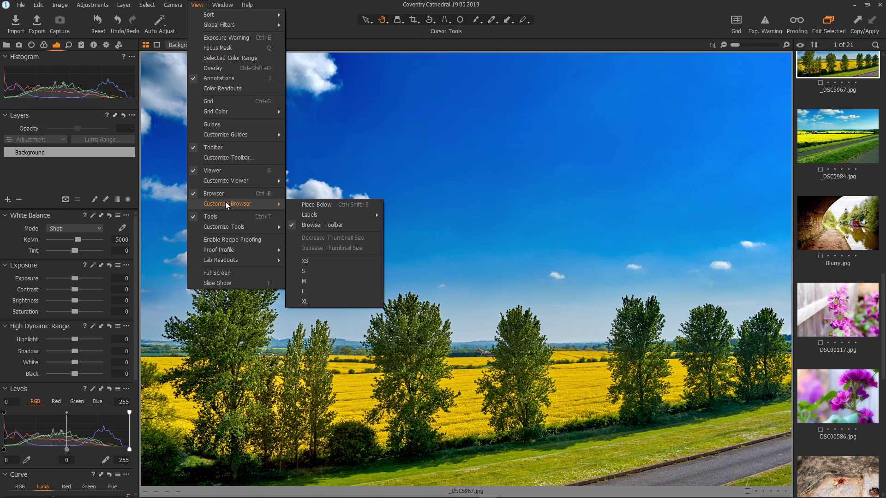
left_click(335, 208)
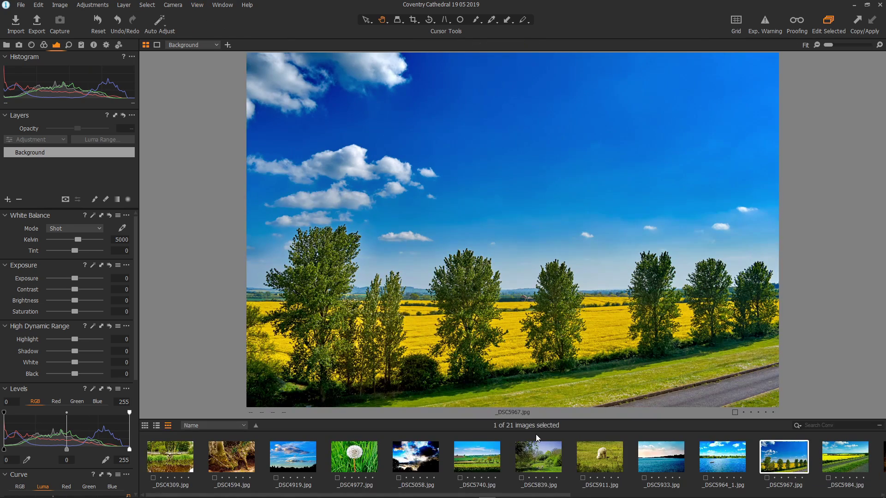
scroll(451, 464, "down", 2)
scroll(451, 463, "up", 2)
scroll(452, 462, "down", 3)
scroll(452, 461, "up", 3)
key("ctrl+shift+b")
key("ctrl+shift+b")
left_click(196, 8)
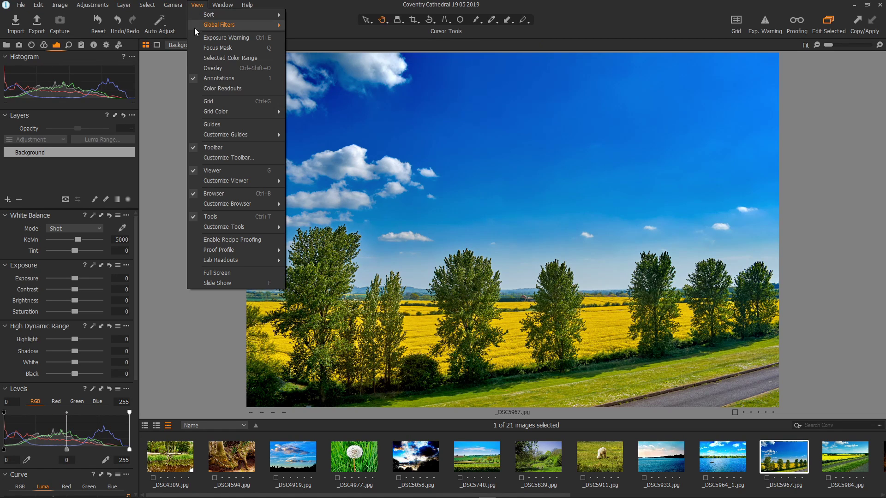
mouse_move(231, 204)
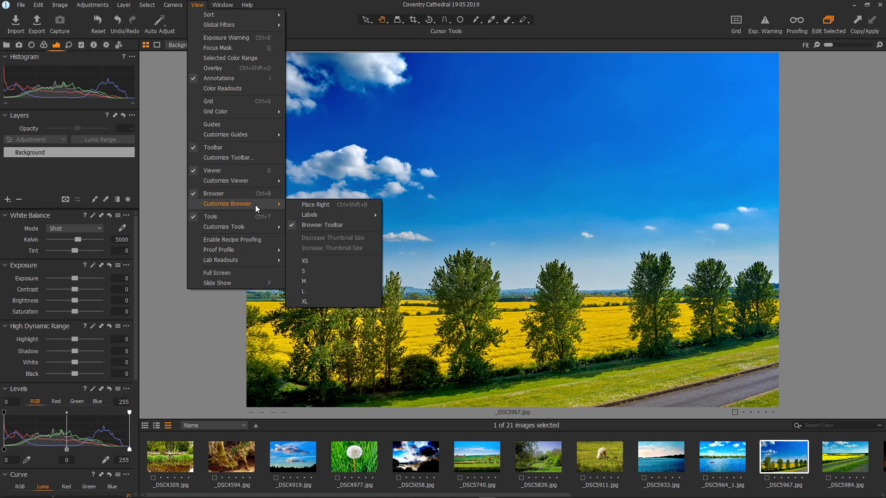
left_click(312, 204)
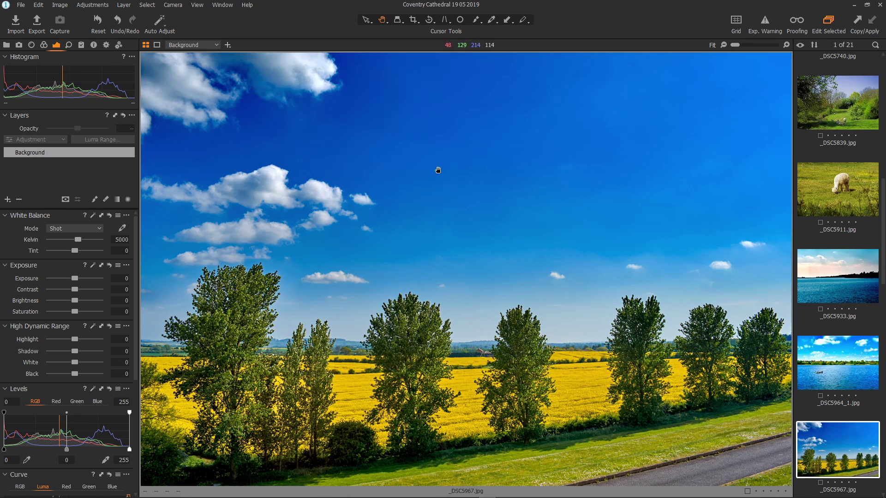
left_click(197, 6)
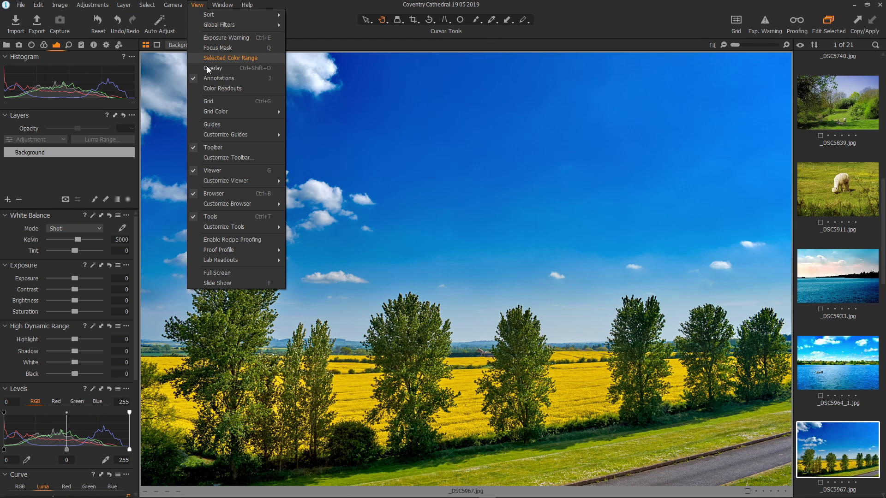
mouse_move(221, 226)
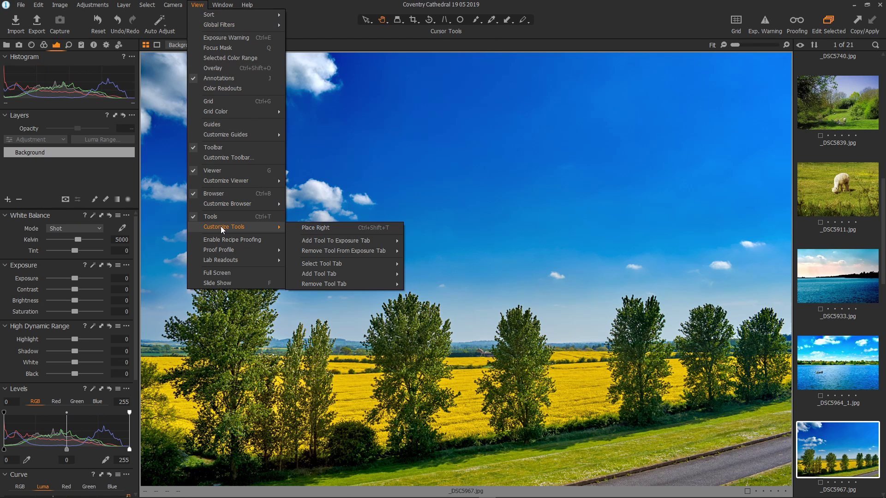
left_click(316, 227)
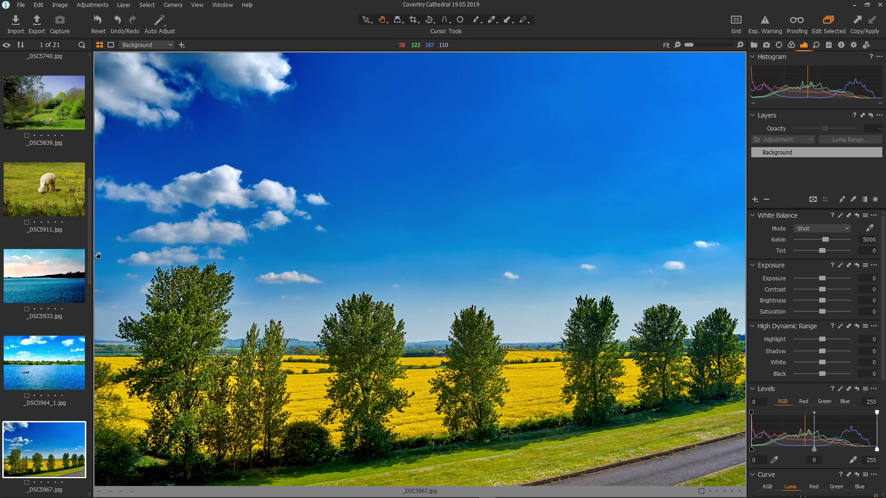
mouse_move(94, 256)
left_mouse_down()
mouse_move(119, 259)
mouse_move(92, 253)
left_mouse_up()
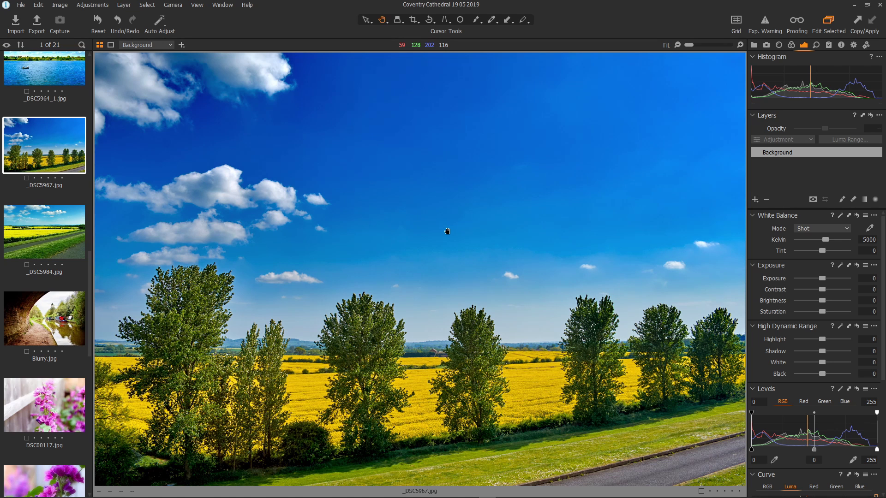
key("ctrl+alt+v")
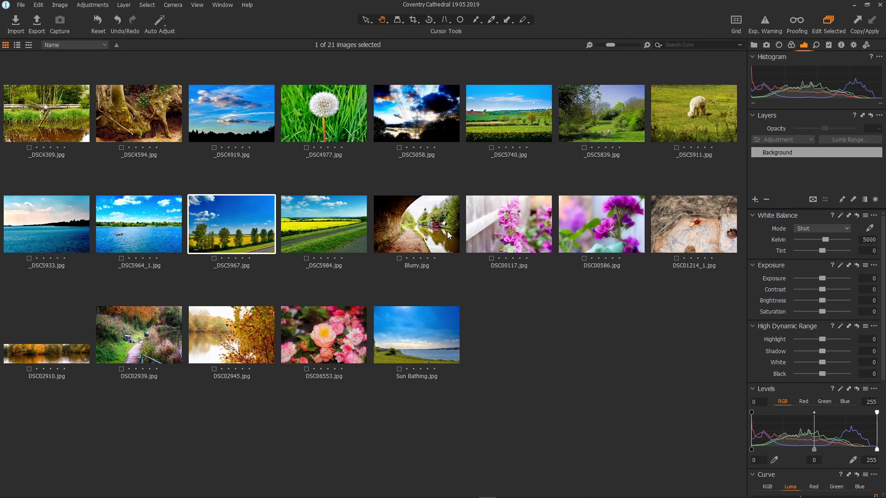
key("ctrl+alt+v")
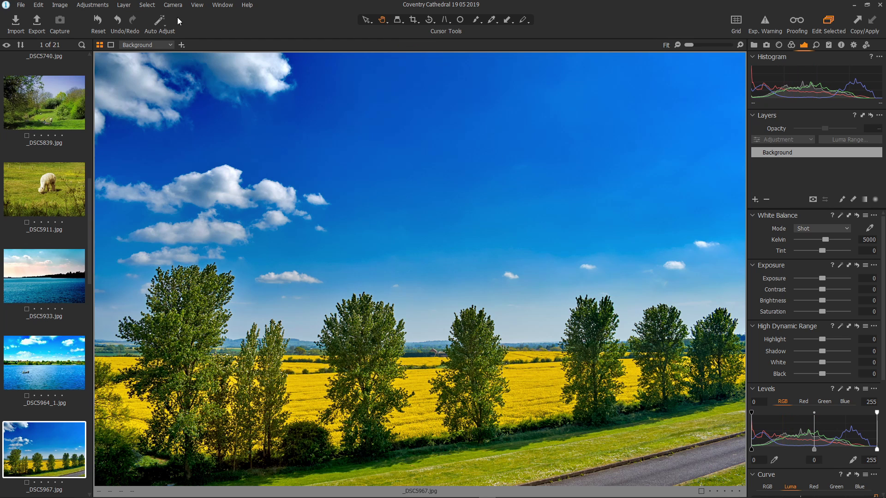
left_click(197, 5)
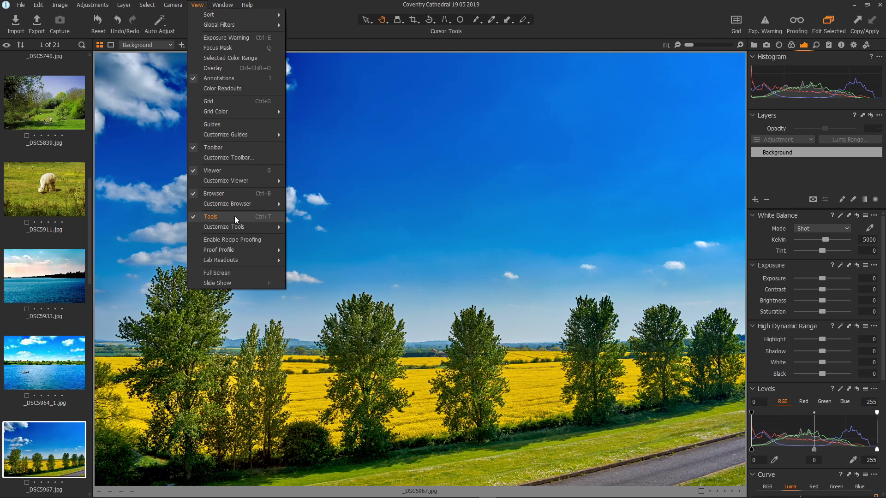
mouse_move(259, 226)
left_click(328, 229)
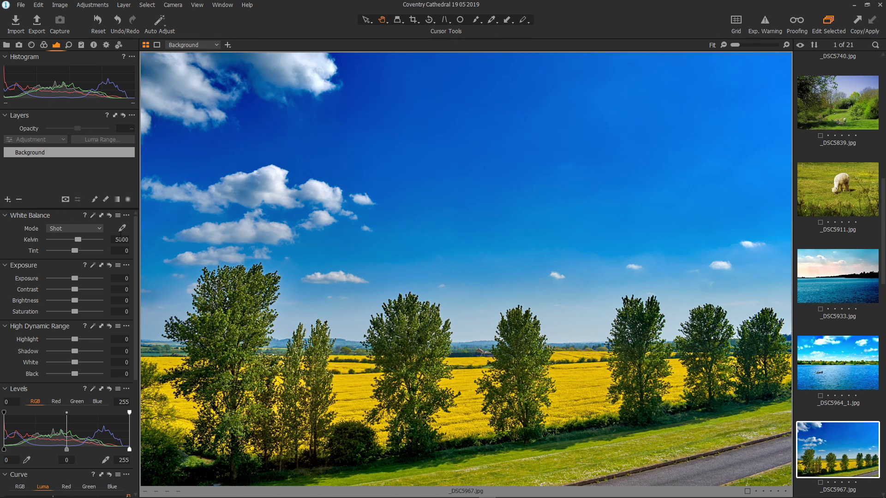
Open the tool tab's customisation menu and dismiss it without adding a tool.
right_click(126, 46)
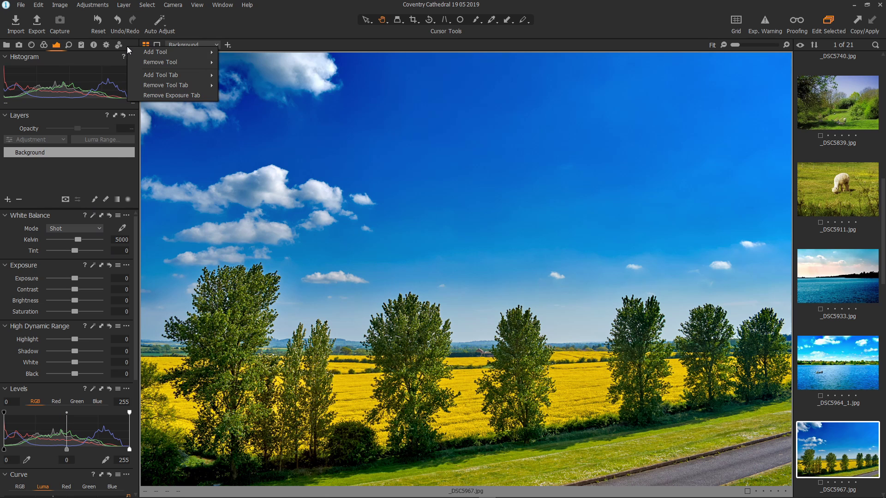
mouse_move(137, 52)
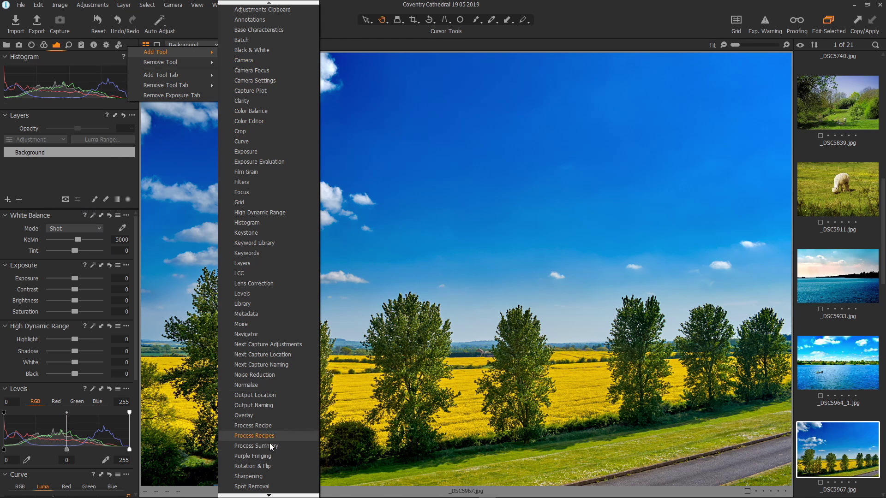
left_click(86, 170)
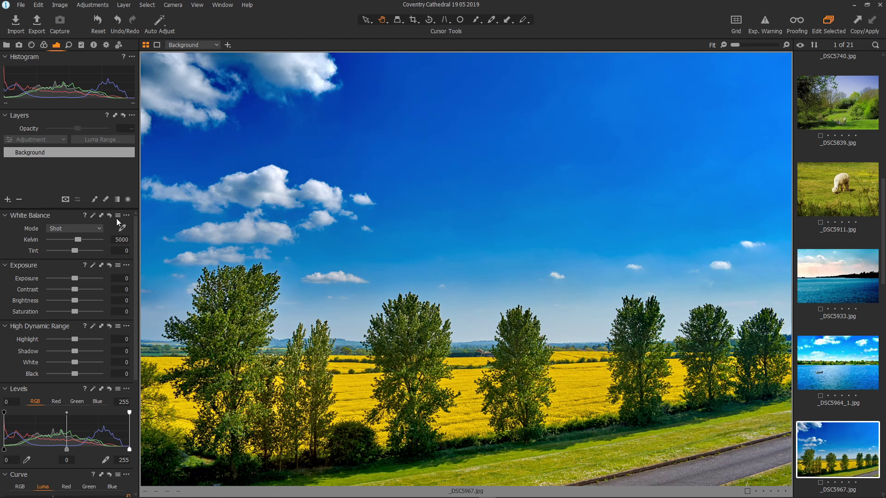
mouse_move(134, 245)
left_mouse_down()
mouse_move(132, 325)
mouse_move(142, 231)
left_mouse_up()
Pin the White Balance tool, move it back to the scrollable area, and collapse Layers.
left_click(126, 215)
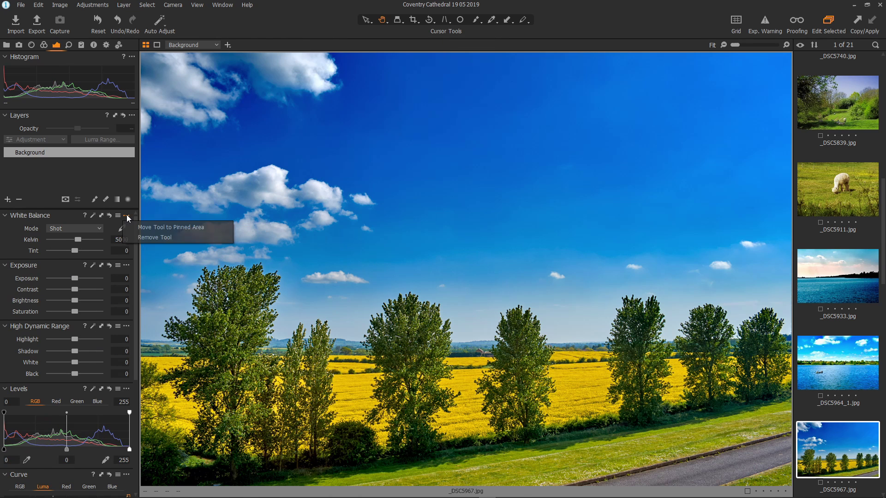
left_click(152, 228)
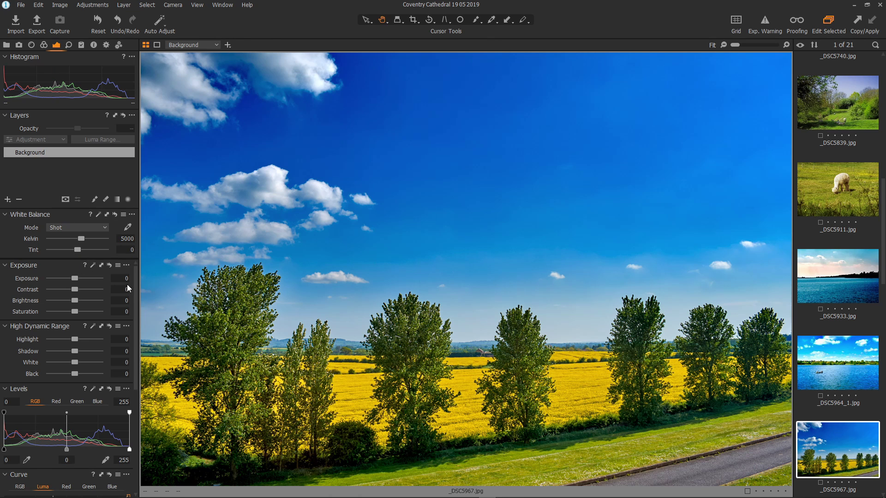
left_click_drag(130, 285, 102, 254)
left_click(132, 215)
left_click(145, 225)
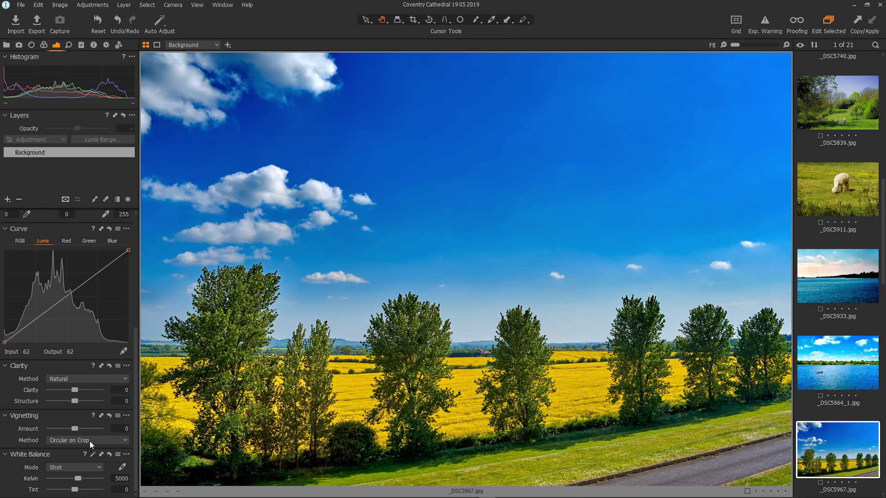
left_click_drag(137, 388, 76, 232)
Collapse the Layers and Histogram tools and look through the Histogram's options menu.
left_click(5, 115)
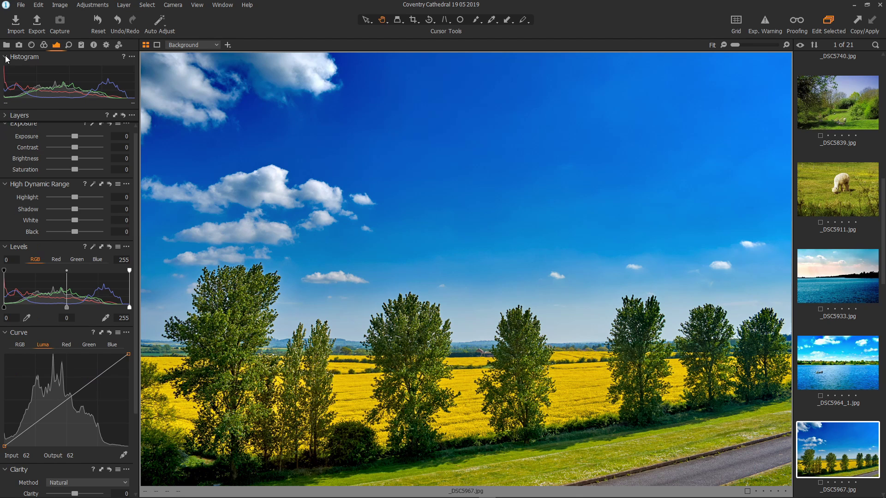
left_click(6, 57)
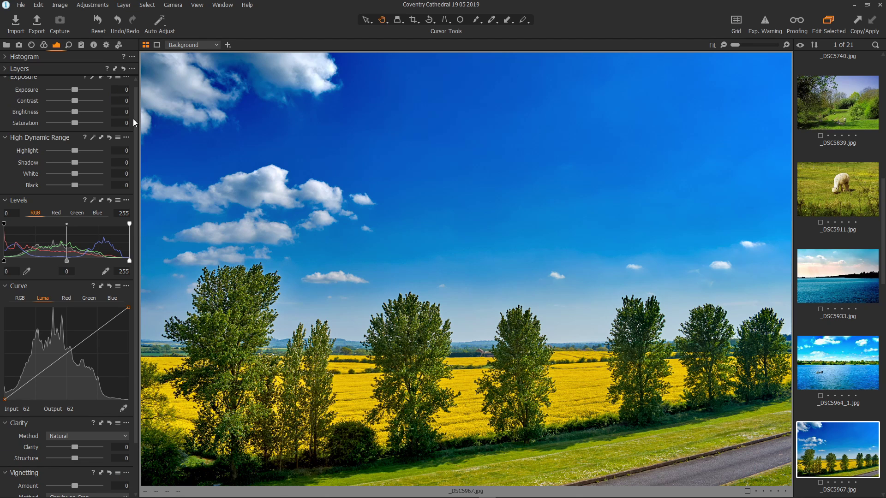
scroll(135, 120, "up", 1)
left_click(132, 56)
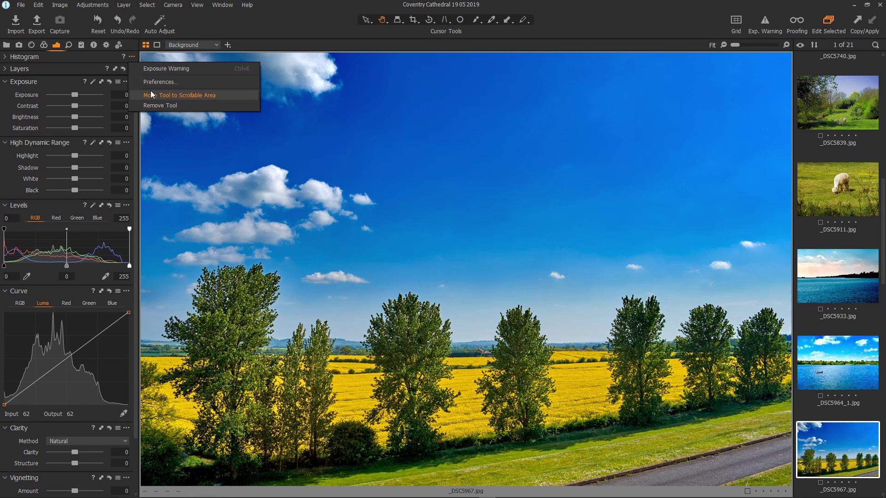
left_click(71, 72)
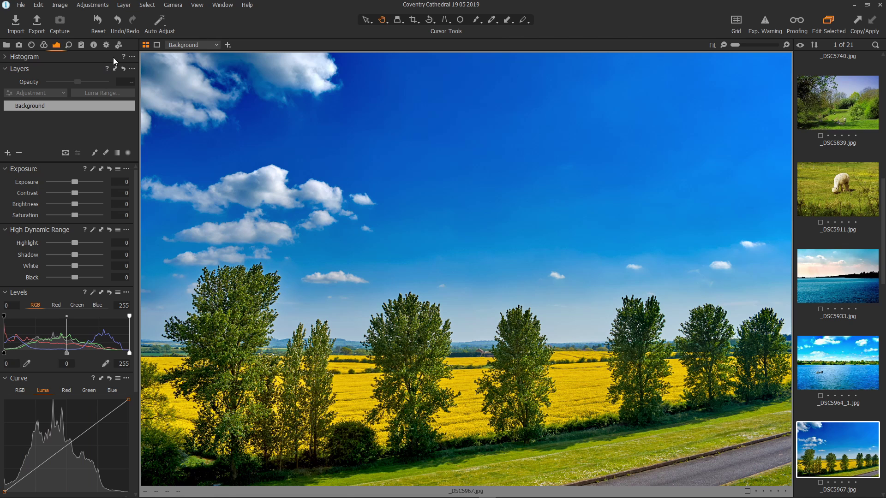
Browse the tool-tab right-click menu, collapse Layers, and return to Exposure after previewing Color and Lens.
right_click(129, 45)
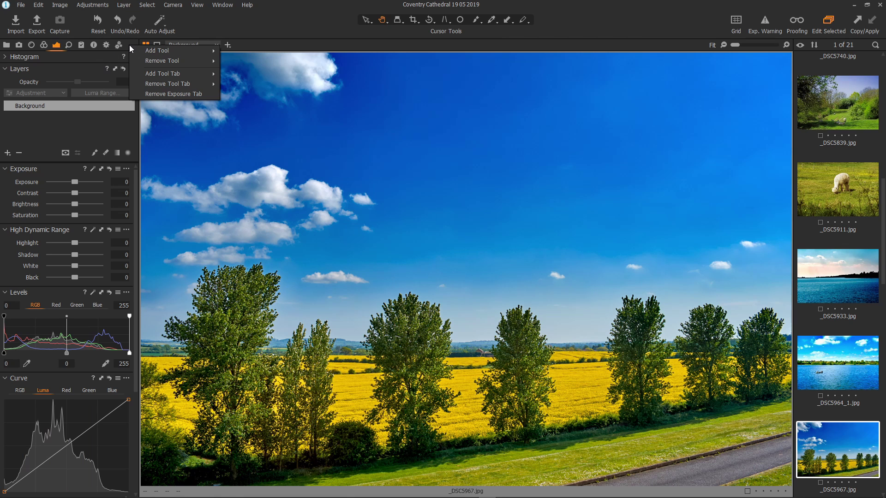
mouse_move(156, 74)
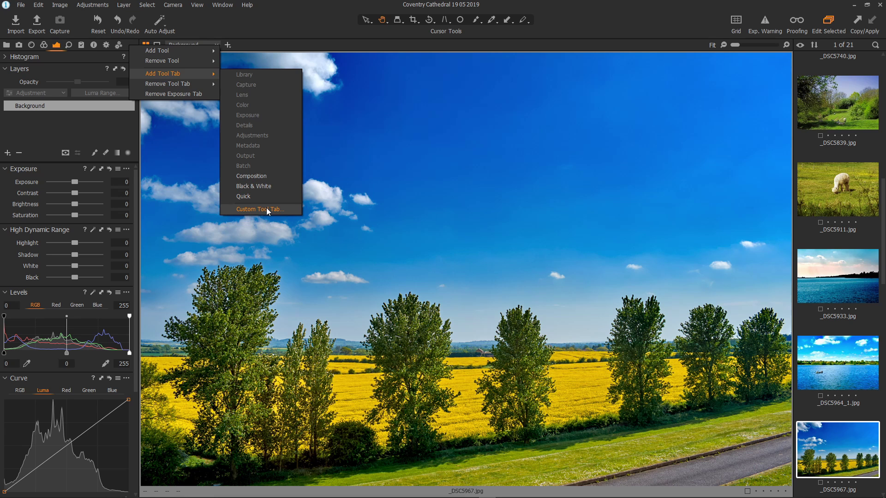
left_click(82, 69)
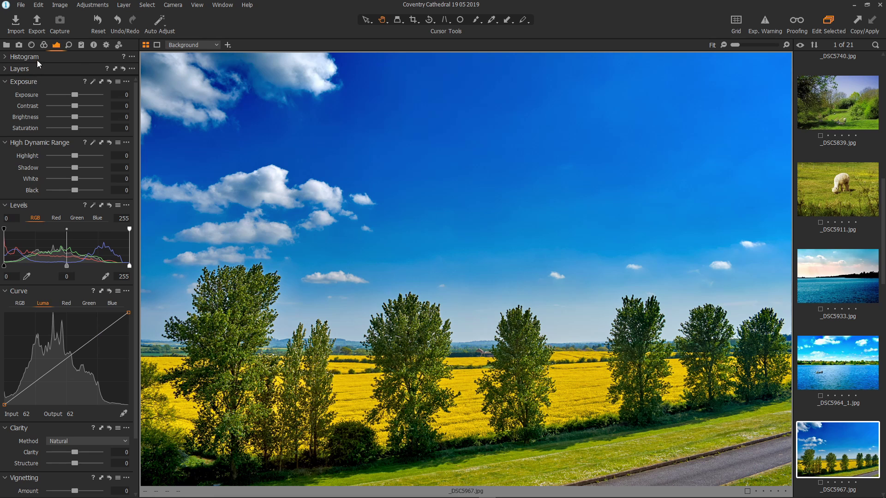
left_click(44, 44)
left_click(32, 45)
left_click(56, 45)
Pull down the Luma curve's shadows and add a midtone point, then float and enlarge the Curve tool.
left_click_drag(34, 382, 37, 387)
left_click_drag(76, 353, 76, 349)
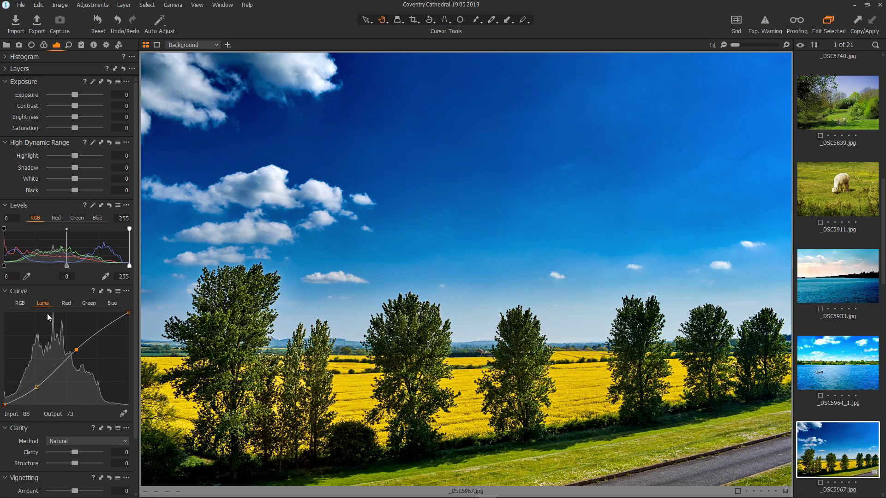
left_click_drag(54, 290, 235, 87)
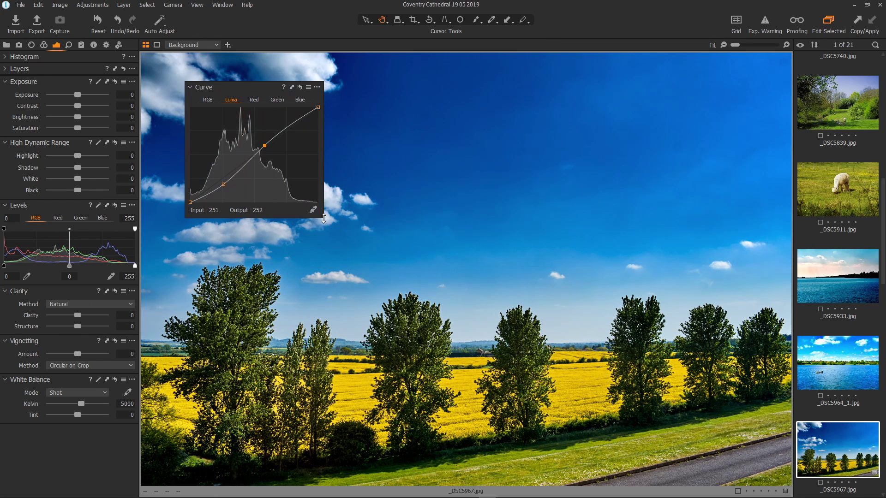
left_click_drag(325, 219, 503, 353)
Add two low shadow points and a lifted midtone point, then dock the Curve tool back.
left_click(222, 317)
left_click(243, 309)
left_click_drag(290, 283, 292, 272)
left_click_drag(394, 90, 87, 298)
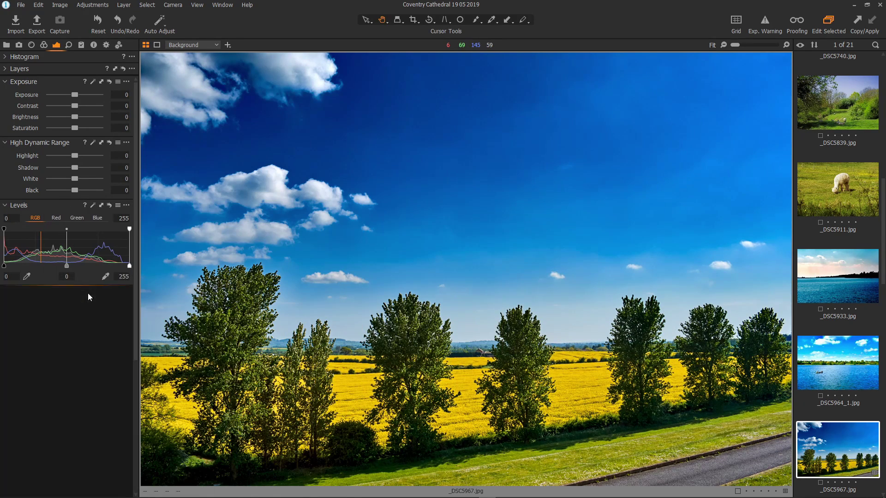
Show Color Balance's 3-Way wheels, float and enlarge it, raise the master brightness, then redock it.
left_click(43, 45)
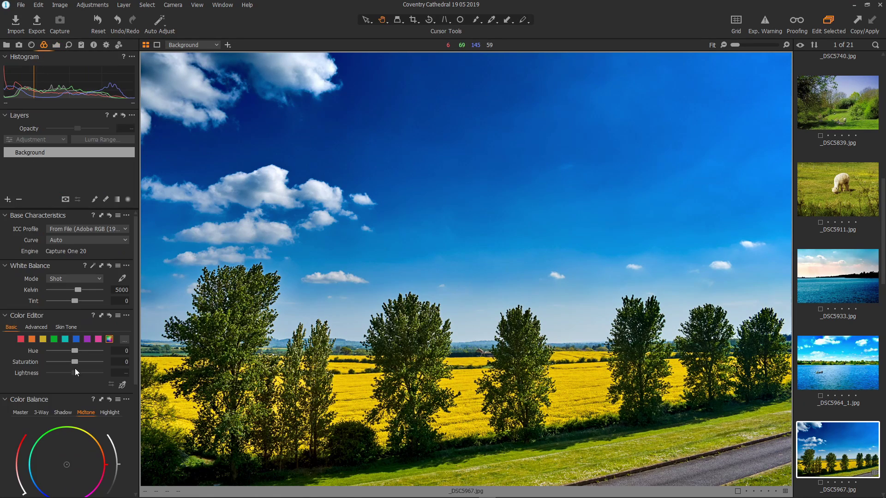
scroll(74, 377, "down", 1)
left_click(41, 302)
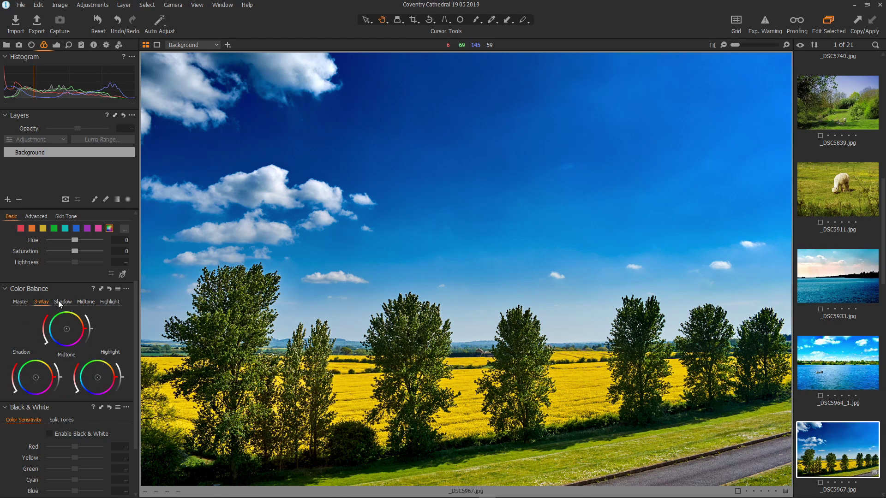
left_click_drag(65, 288, 248, 178)
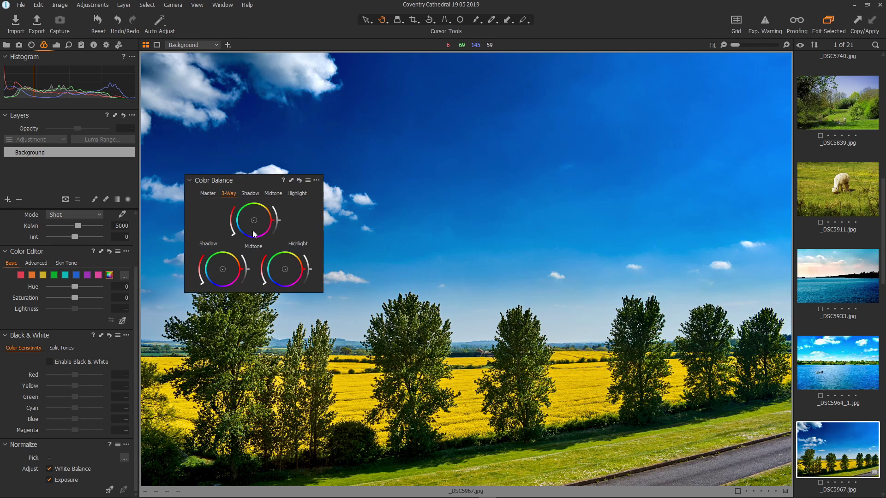
left_click_drag(326, 304, 594, 446)
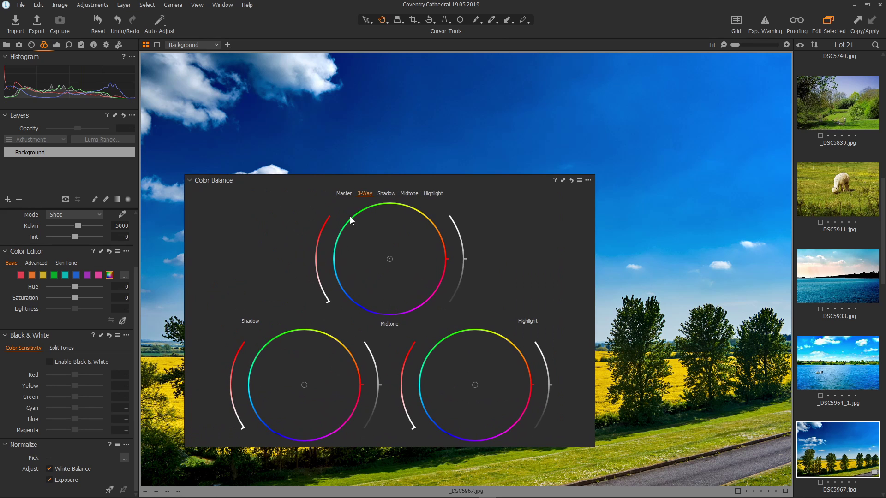
mouse_move(464, 260)
left_mouse_down()
mouse_move(462, 281)
mouse_move(464, 250)
mouse_move(461, 264)
mouse_move(442, 261)
mouse_move(446, 270)
mouse_move(448, 259)
left_mouse_up()
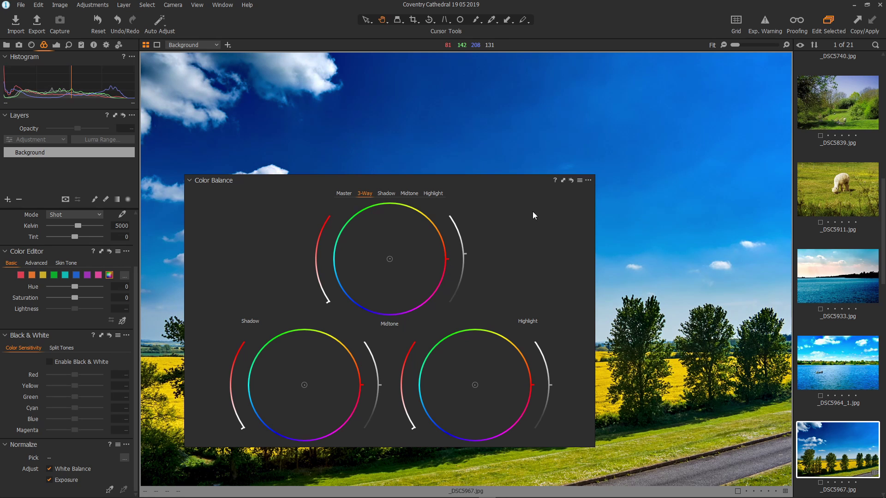
left_click_drag(486, 182, 76, 292)
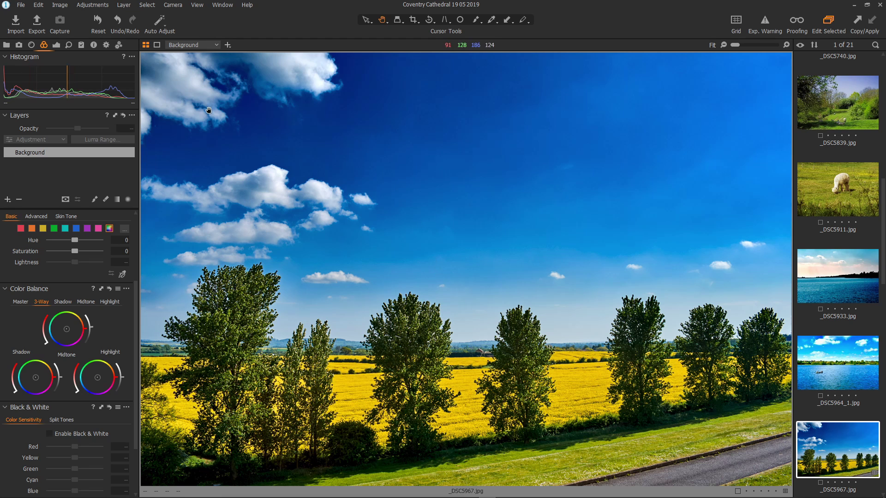
Bring up the Window menu's Workspace options to see the saved workspaces.
left_click(222, 5)
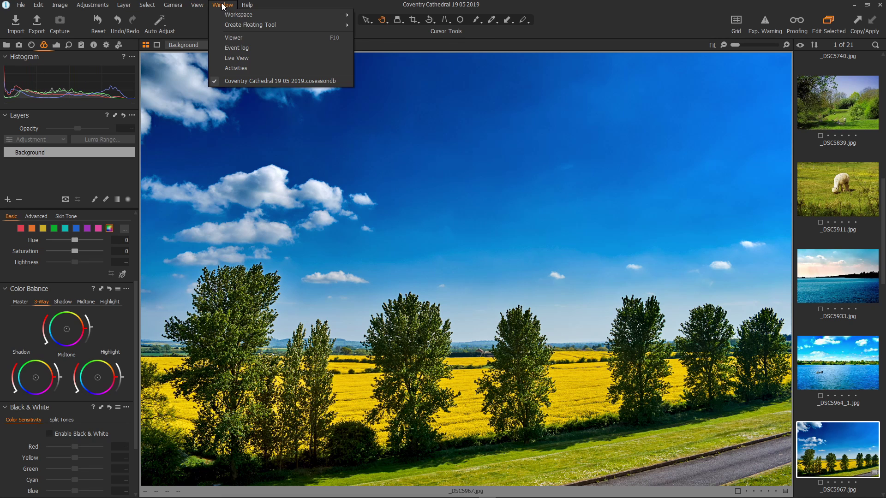
mouse_move(249, 15)
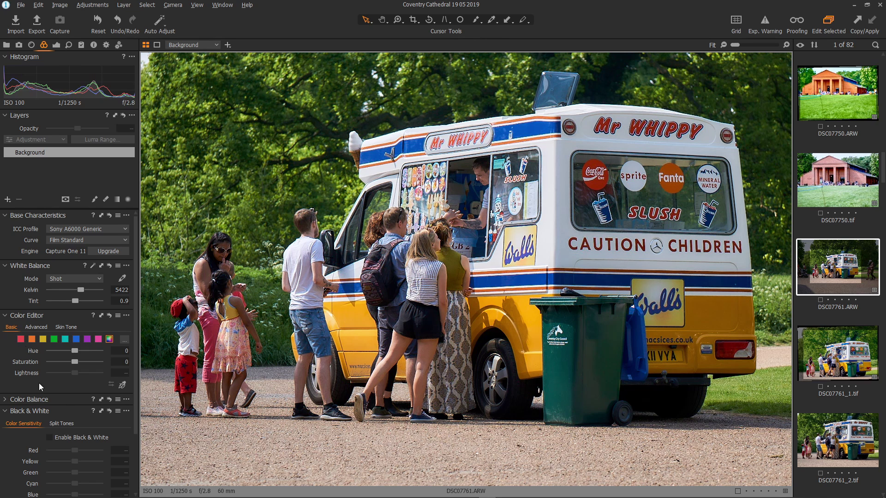
Try a hue shift on the yellows in Color Editor, then reset all adjustments on the van photo.
left_click(45, 340)
mouse_move(79, 354)
left_mouse_down()
mouse_move(66, 352)
mouse_move(95, 356)
mouse_move(65, 375)
mouse_move(66, 363)
left_mouse_up()
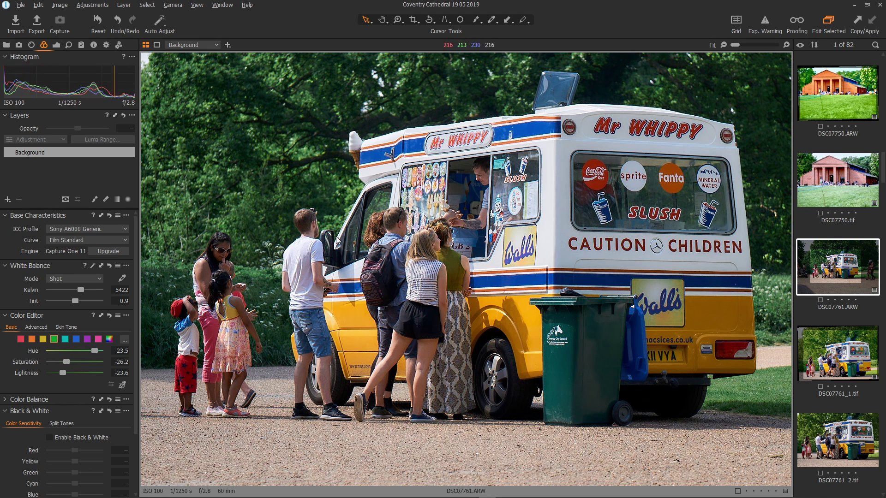
left_click(100, 23)
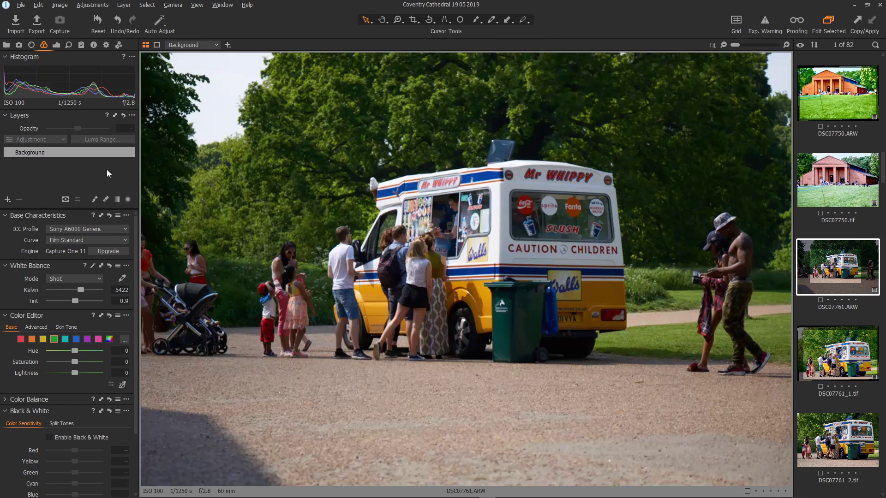
Pick a colour from the photo and set that range to Hue -6.4 and Saturation -6.3.
left_click(122, 385)
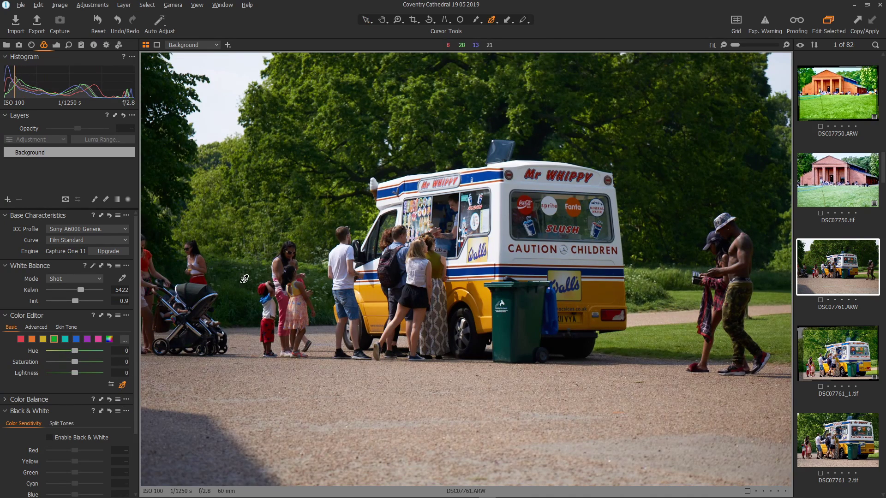
left_click_drag(249, 278, 242, 279)
mouse_move(71, 361)
left_mouse_down()
mouse_move(87, 361)
mouse_move(51, 361)
mouse_move(82, 361)
mouse_move(69, 362)
mouse_move(64, 351)
mouse_move(86, 351)
mouse_move(75, 351)
left_mouse_up()
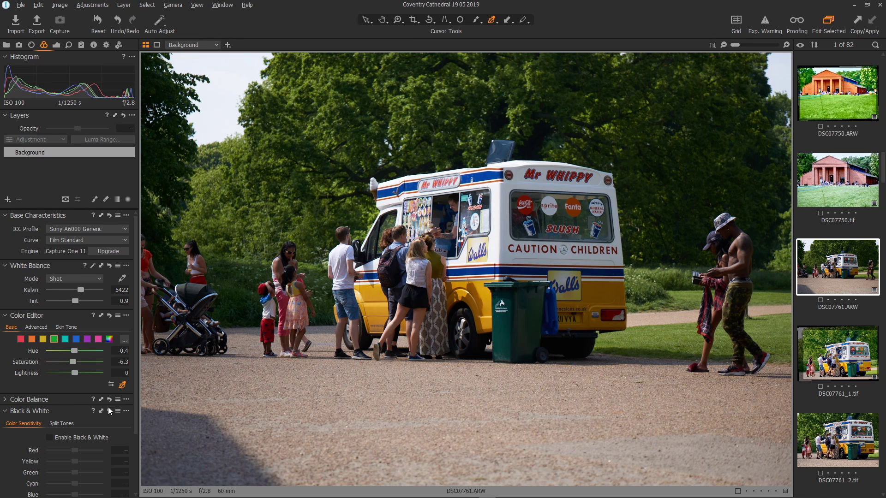
left_click(367, 20)
left_click(20, 339)
left_click(125, 341)
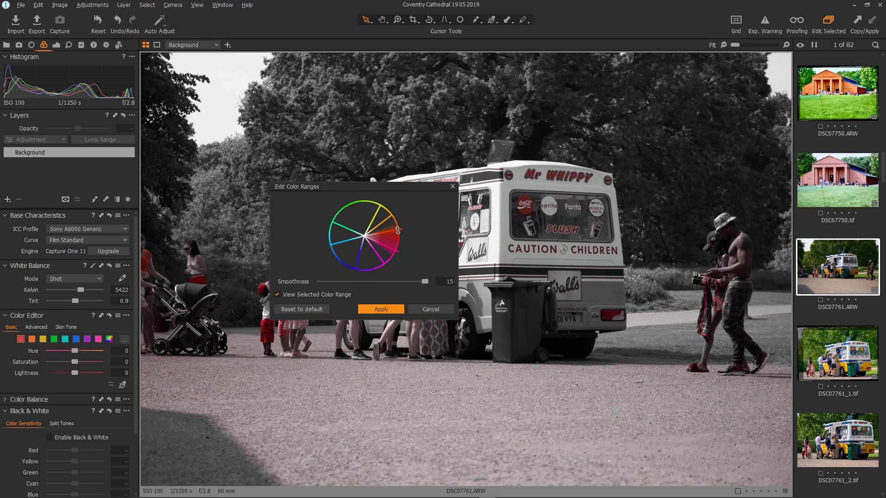
left_click_drag(400, 228, 395, 255)
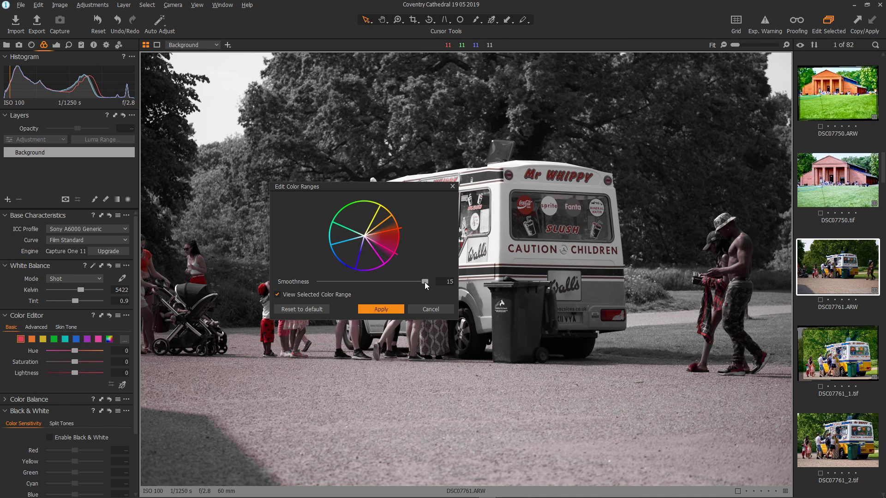
left_click_drag(424, 282, 366, 281)
left_click_drag(400, 228, 403, 238)
left_click(431, 310)
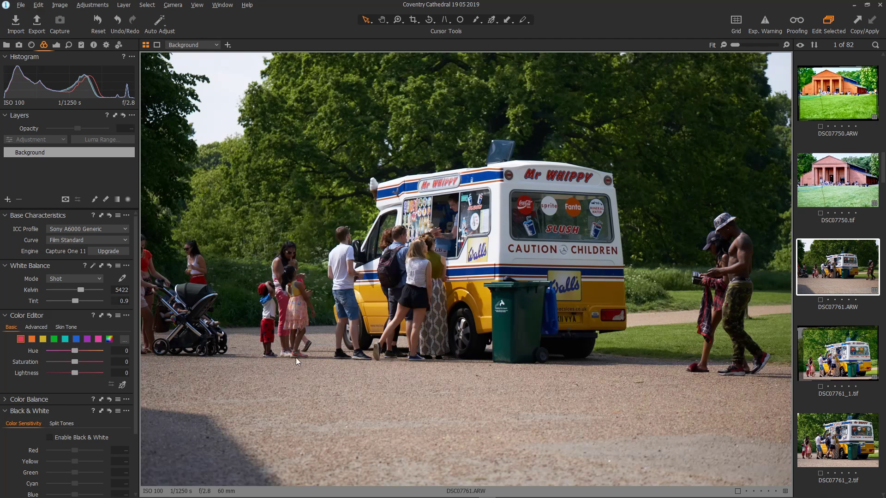
In Advanced mode, sample the van's yellow, widen its range, and set Hue 8.2, Saturation 5.5, Lightness -1.8.
left_click(42, 328)
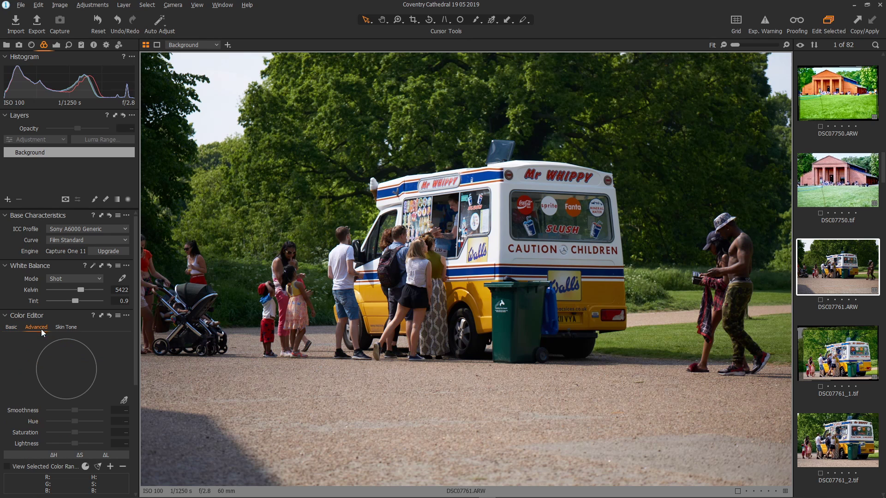
left_click(124, 401)
left_click(488, 293)
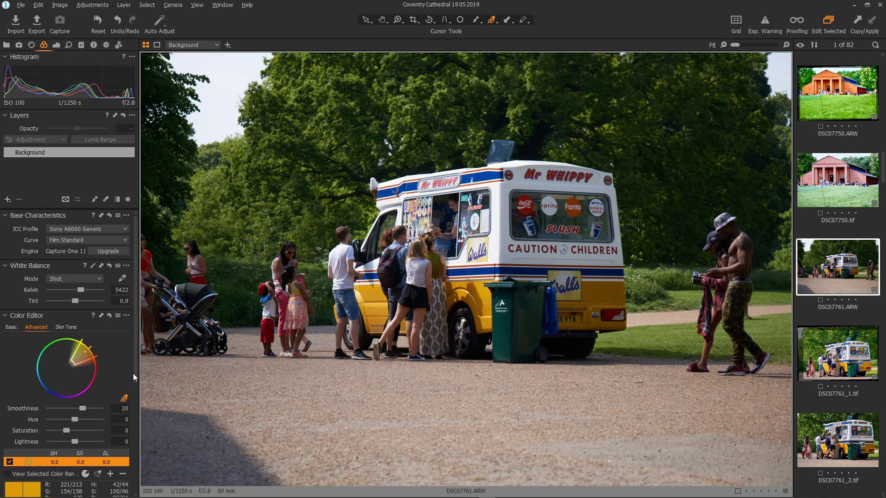
scroll(105, 353, "down", 5)
scroll(106, 351, "up", 1)
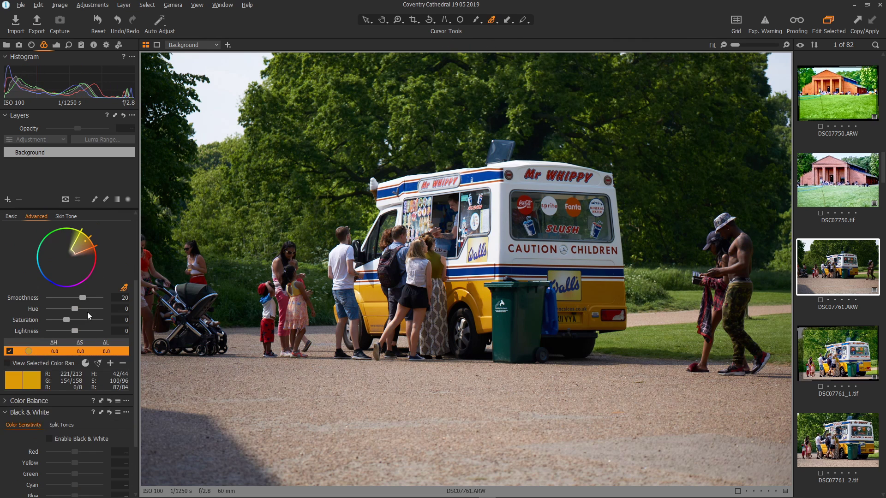
mouse_move(84, 297)
left_mouse_down()
mouse_move(92, 299)
mouse_move(65, 299)
mouse_move(87, 300)
left_mouse_up()
mouse_move(80, 247)
left_mouse_down()
mouse_move(95, 243)
mouse_move(88, 252)
left_mouse_up()
left_click_drag(72, 330, 82, 309)
Sample the dark red of the shorts as a second colour range.
scroll(73, 385, "down", 1)
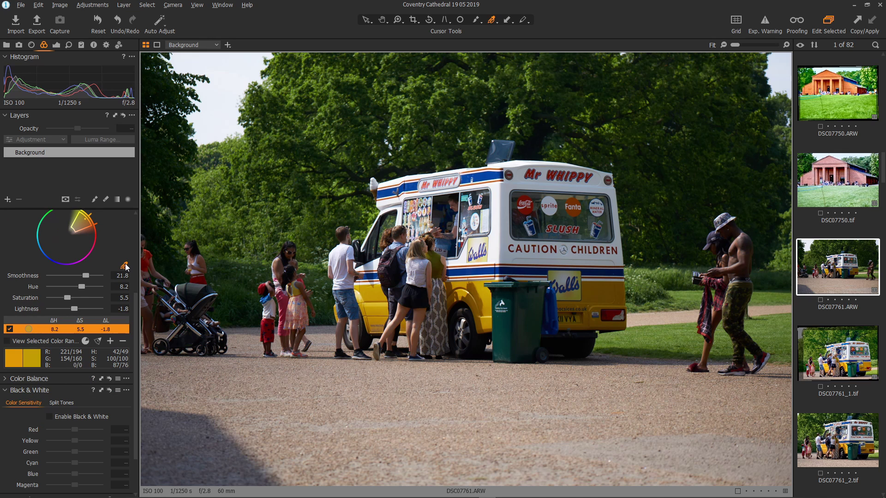
left_click(200, 277)
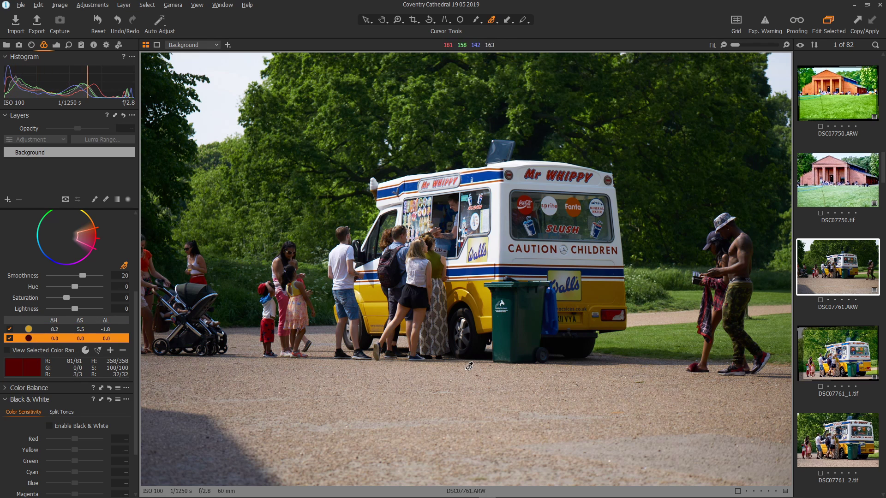
scroll(87, 337, "up", 2)
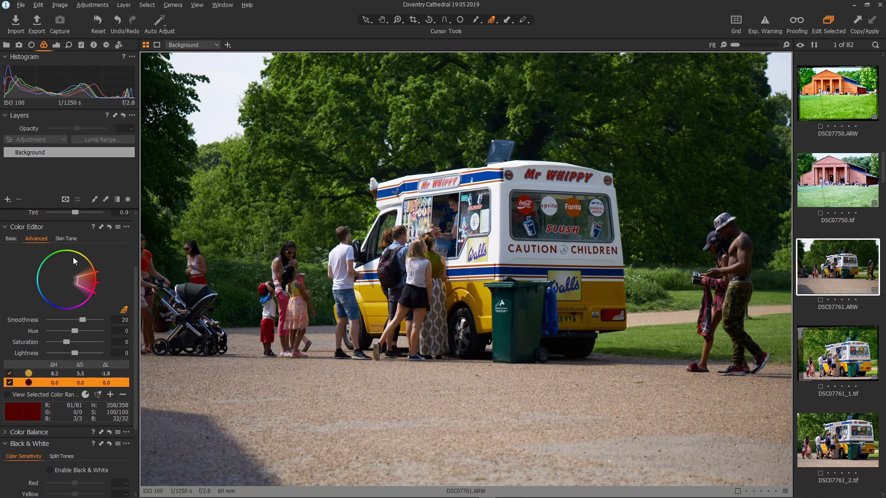
left_click(68, 239)
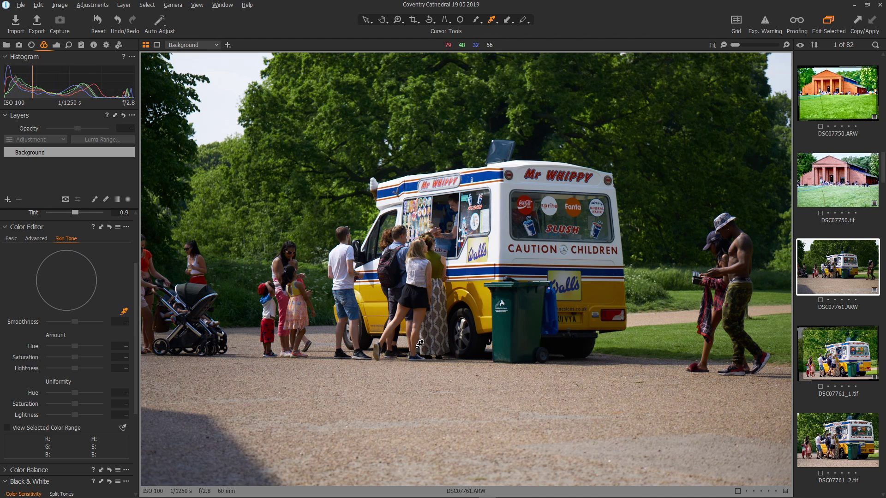
Sample the leg as skin tone; set Amount 1.2/0.5/2.7 and Uniformity 53/33/13 for hue, saturation, lightness.
left_click(422, 312)
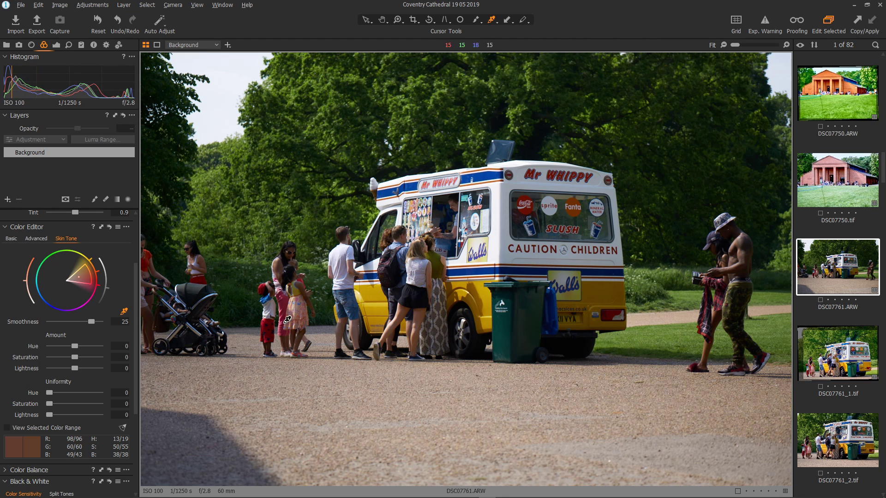
scroll(406, 307, "up", 2)
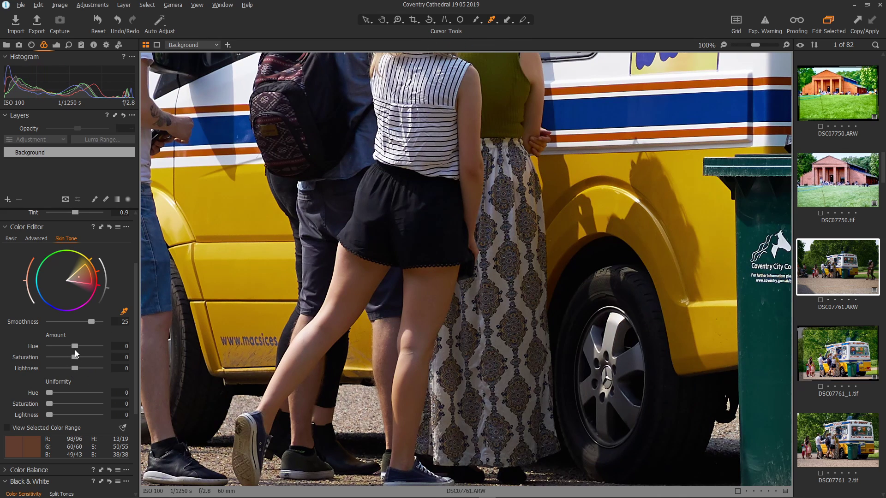
left_click_drag(76, 347, 83, 368)
left_click_drag(50, 394, 68, 415)
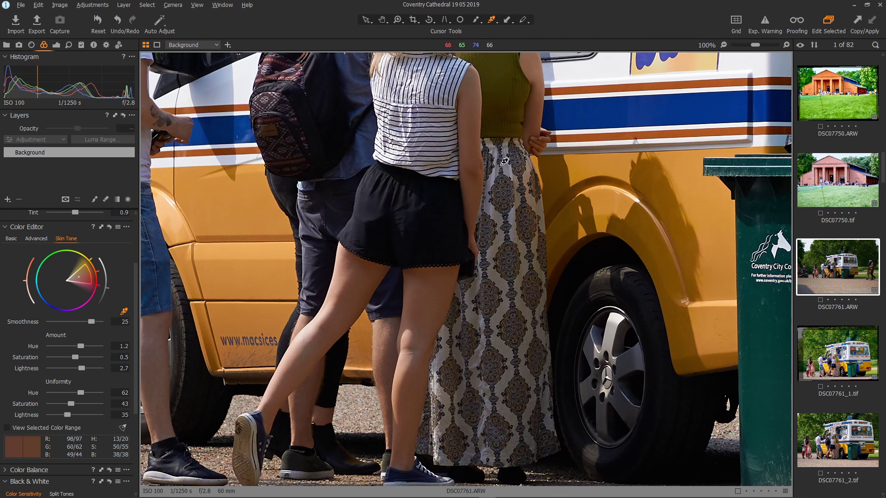
scroll(506, 157, "down", 1)
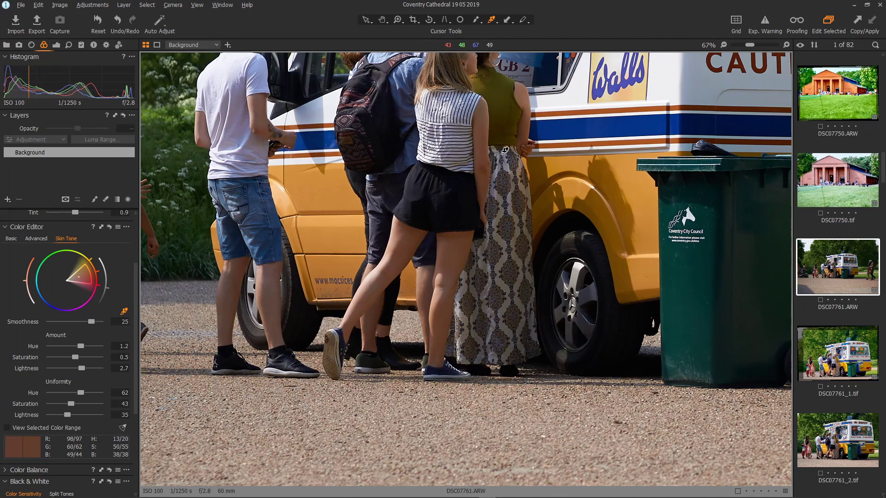
left_click_drag(505, 156, 521, 269)
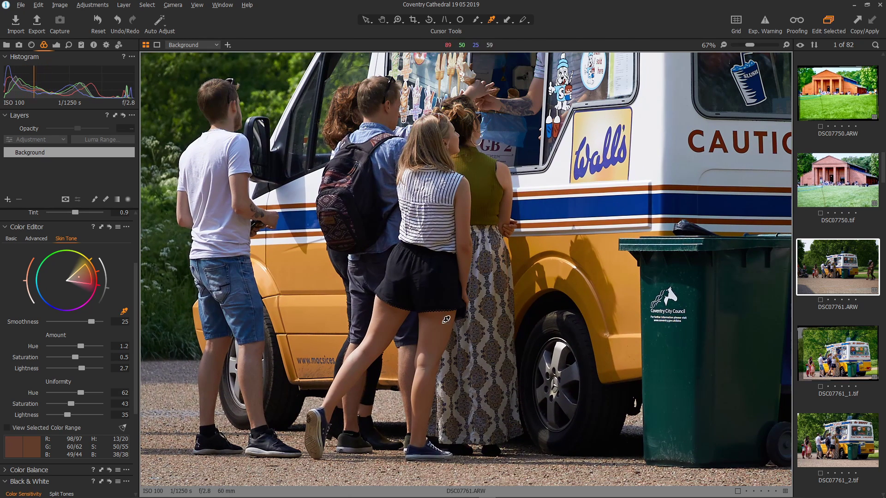
left_click_drag(81, 393, 104, 415)
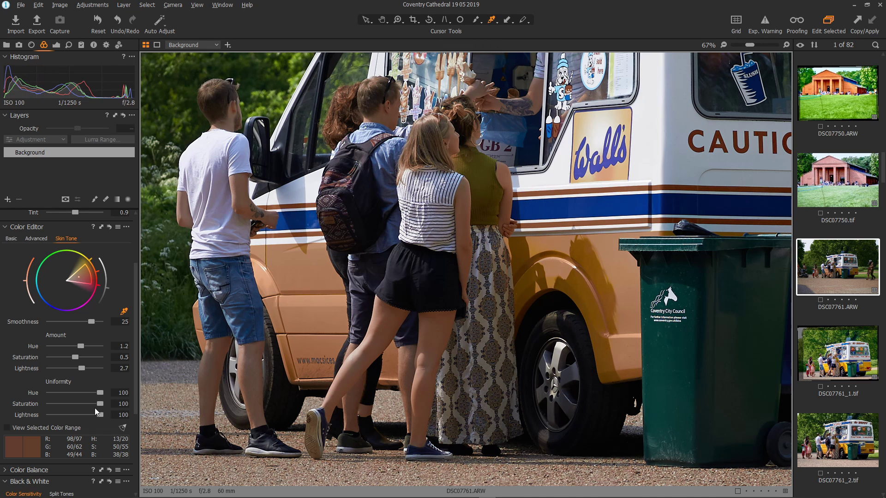
left_click_drag(100, 415, 76, 392)
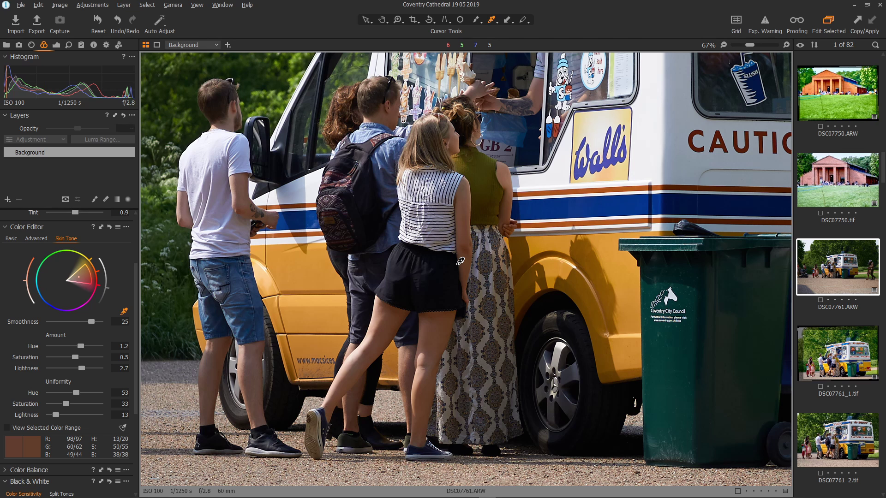
Switch Color Balance to its Master wheel and nudge it toward orange, fitting the photo to view.
scroll(137, 345, "down", 1)
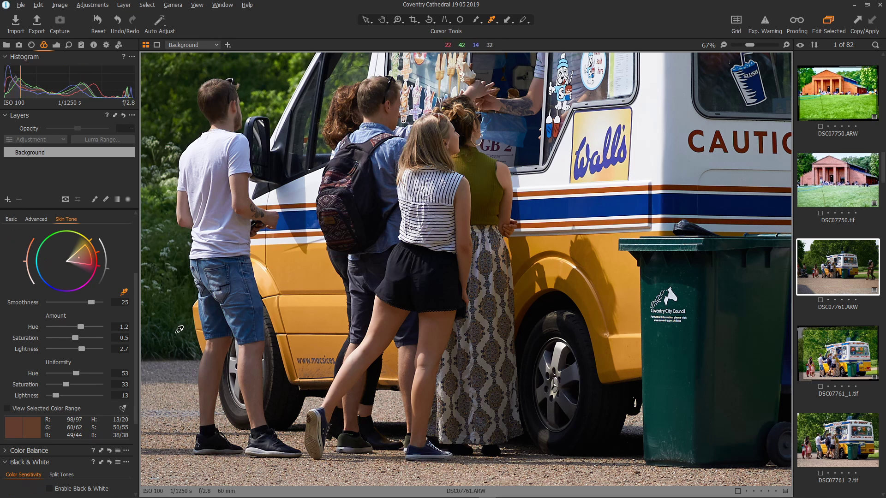
left_click_drag(136, 345, 136, 415)
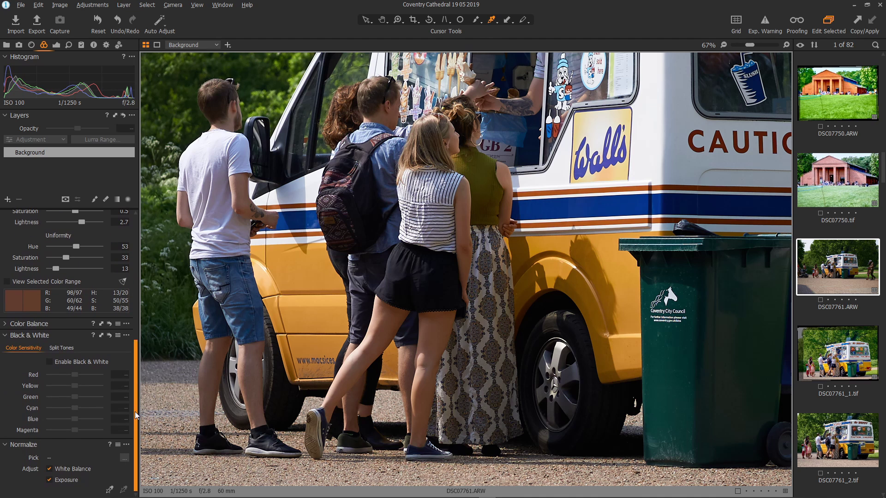
left_click(6, 323)
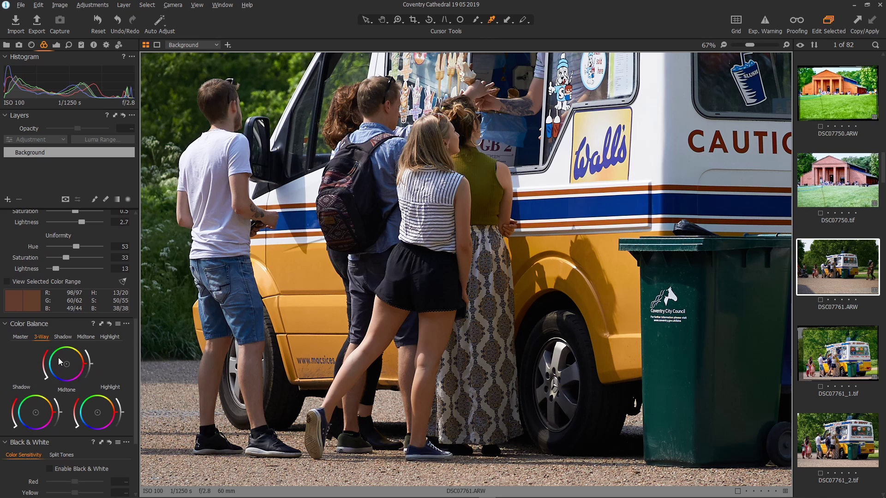
left_click(22, 338)
left_click_drag(74, 401, 73, 406)
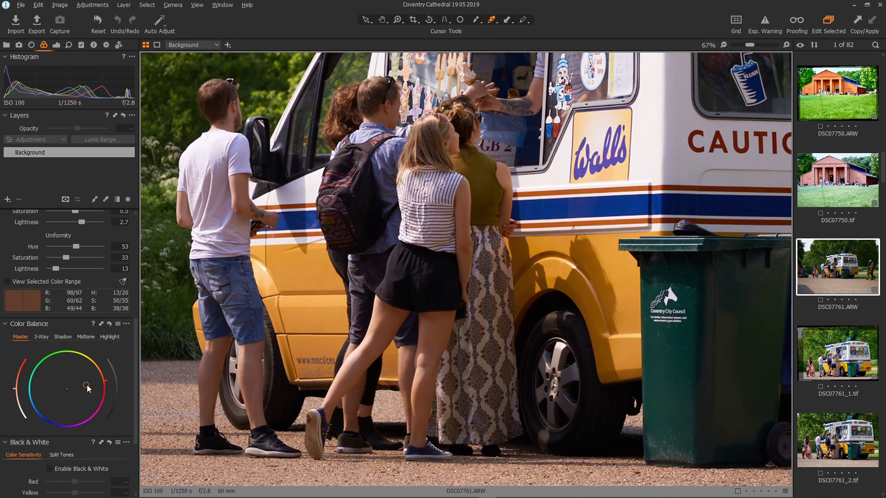
left_click(382, 19)
key("ctrl+0")
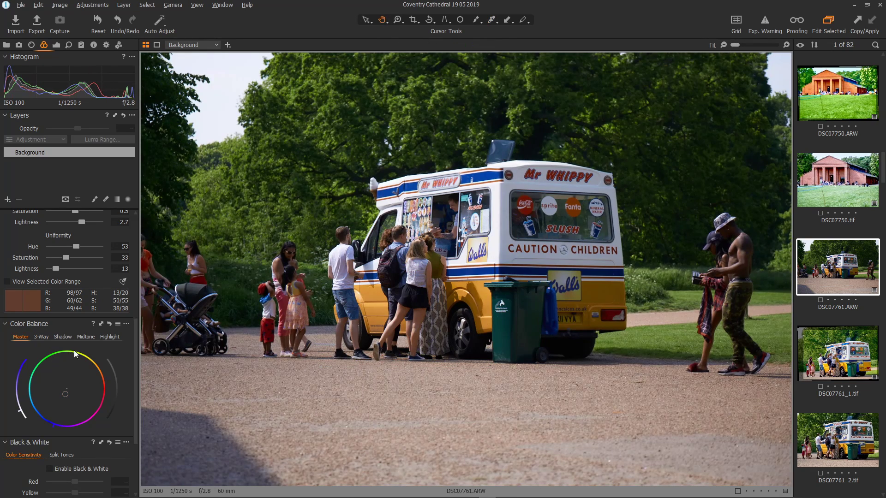
mouse_move(64, 394)
left_mouse_down()
mouse_move(73, 386)
mouse_move(54, 392)
mouse_move(84, 385)
mouse_move(50, 406)
mouse_move(75, 390)
left_mouse_up()
On the 3-Way wheels, tint midtones and highlights orange, shift the shadows, and brighten the highlights.
left_click(45, 337)
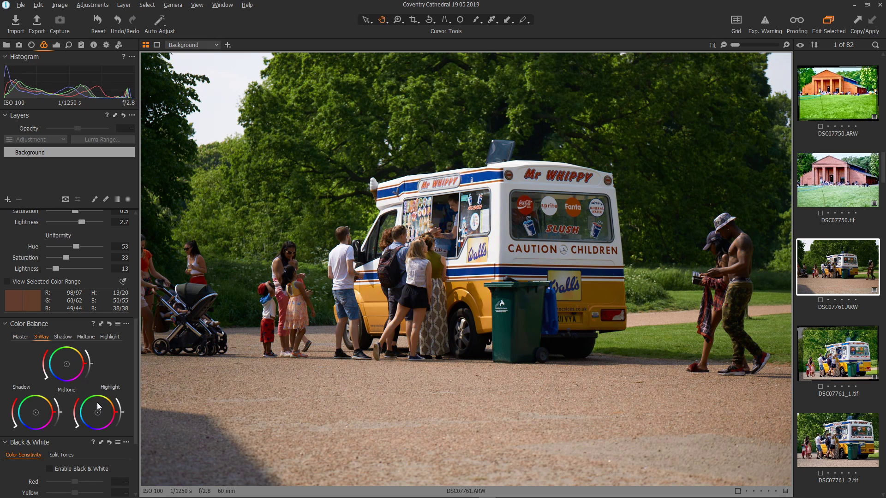
mouse_move(66, 364)
left_mouse_down()
mouse_move(78, 358)
mouse_move(68, 364)
mouse_move(76, 374)
mouse_move(66, 364)
left_mouse_up()
mouse_move(40, 411)
left_mouse_down()
mouse_move(28, 415)
mouse_move(41, 410)
left_mouse_up()
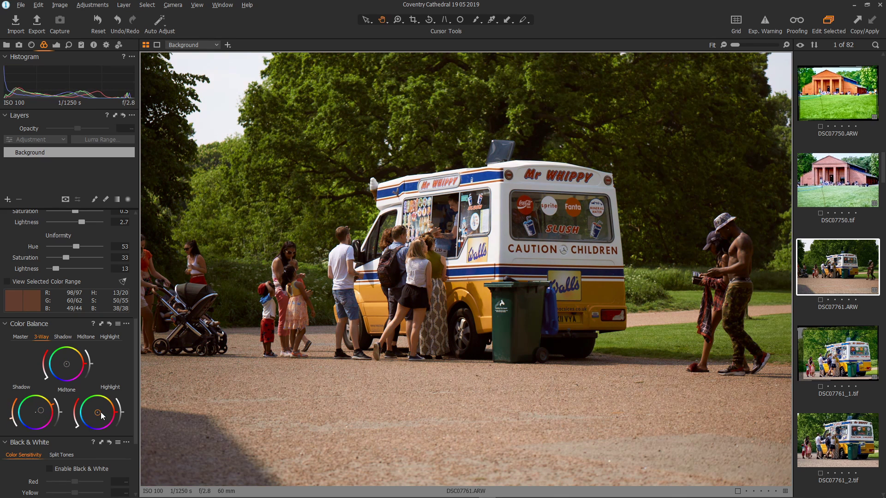
mouse_move(101, 412)
left_mouse_down()
mouse_move(122, 422)
mouse_move(124, 410)
left_mouse_up()
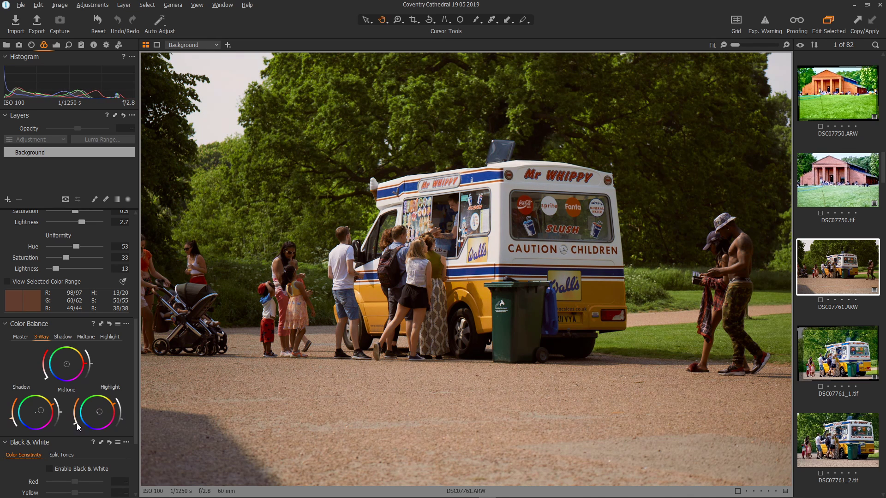
left_click_drag(121, 420, 126, 411)
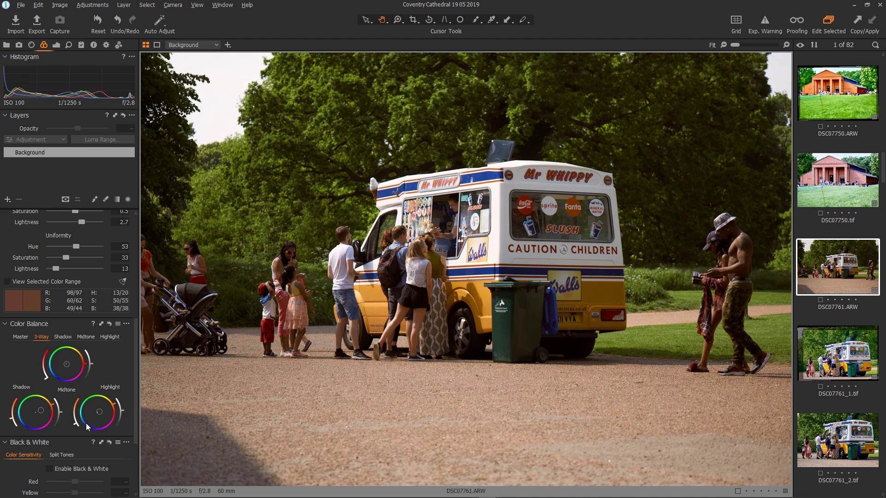
left_click_drag(73, 424, 122, 414)
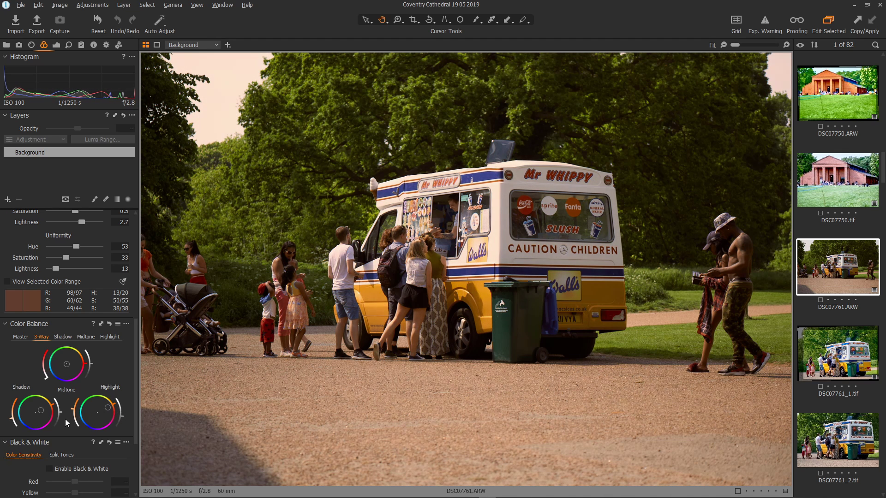
left_click_drag(93, 364, 91, 362)
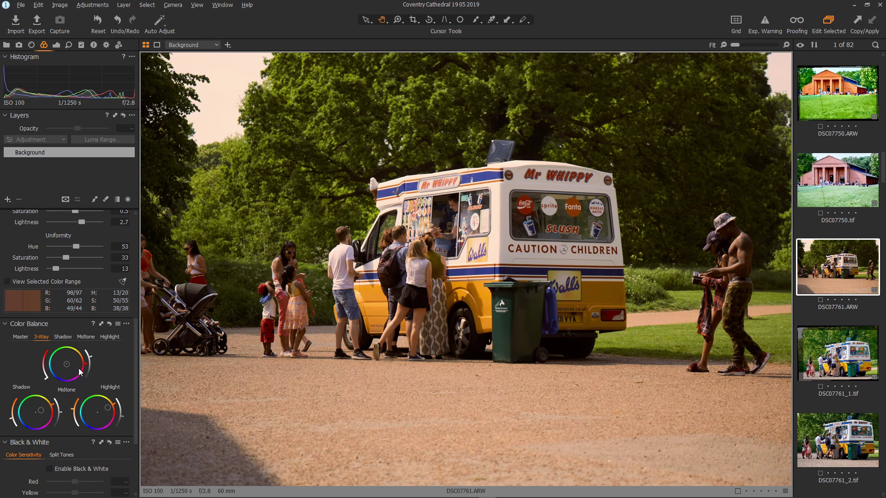
Review the Shadow, Midtone and Highlight wheels one at a time, ending on Highlight.
left_click(60, 337)
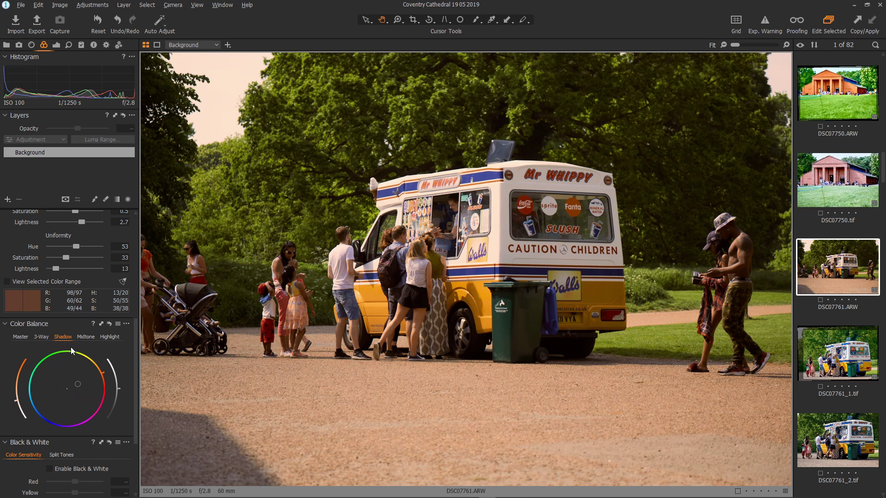
left_click(86, 337)
left_click(110, 337)
left_click(85, 339)
left_click(62, 338)
left_click(85, 339)
left_click(109, 338)
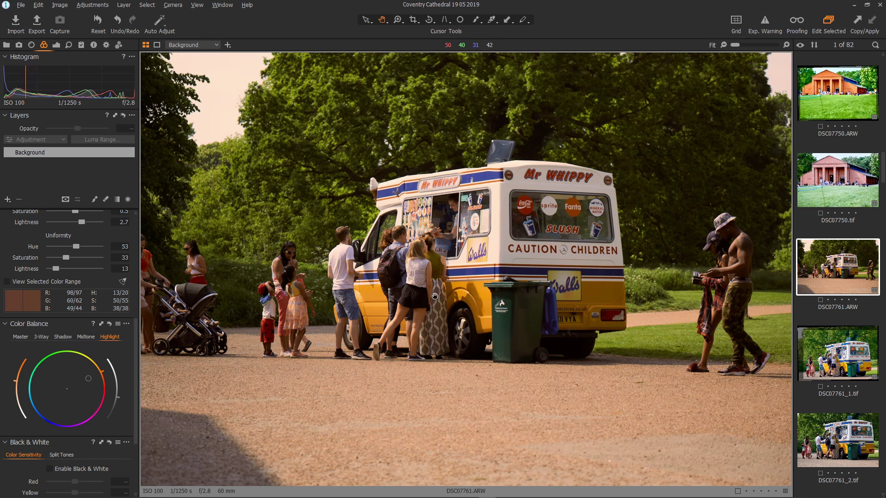